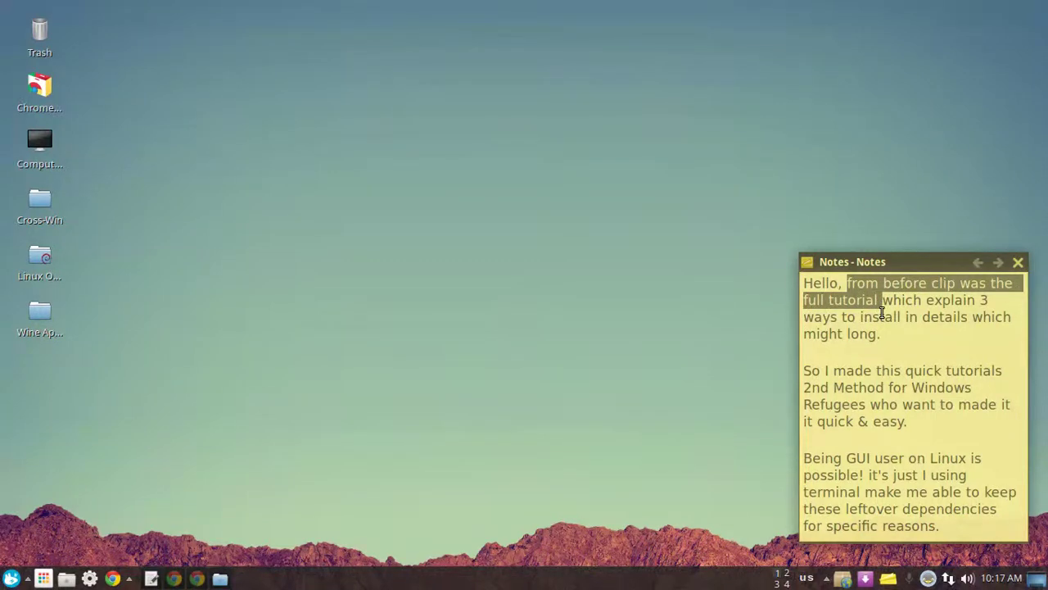
Change "quick tutorials" in the note's second paragraph to "quick tutorial" enclosed in double quotation marks
left_click(881, 315)
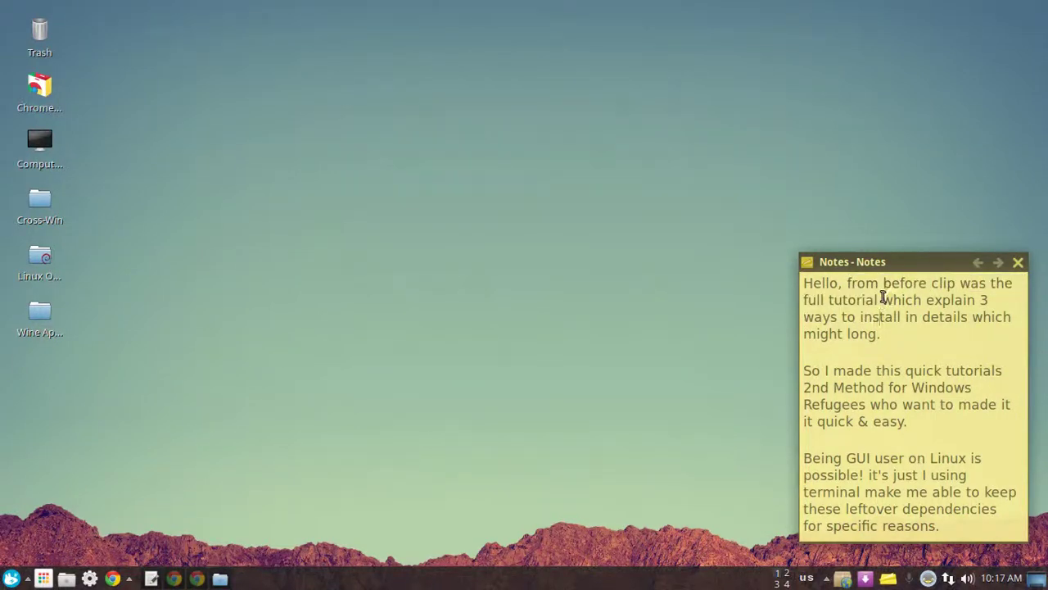
left_click_drag(884, 300, 889, 330)
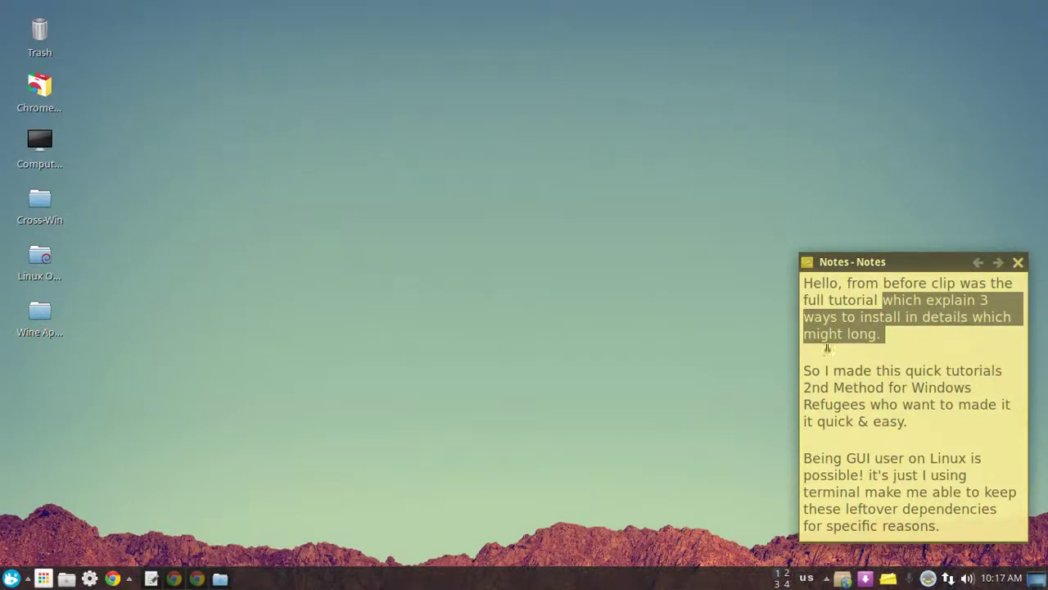
left_click_drag(805, 370, 1004, 372)
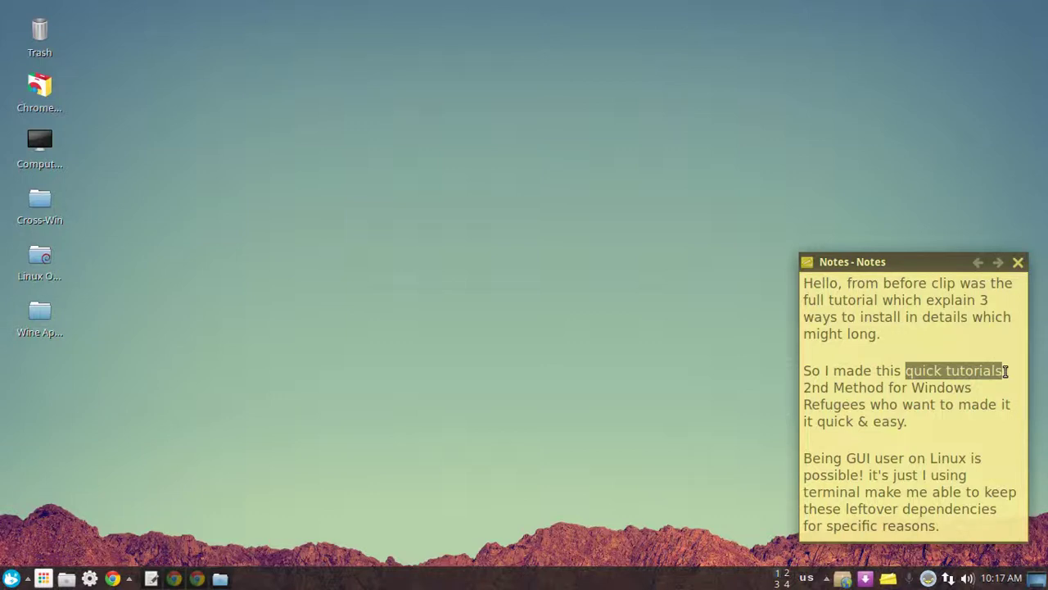
left_click(1006, 371)
key("BackSpace")
type("\"")
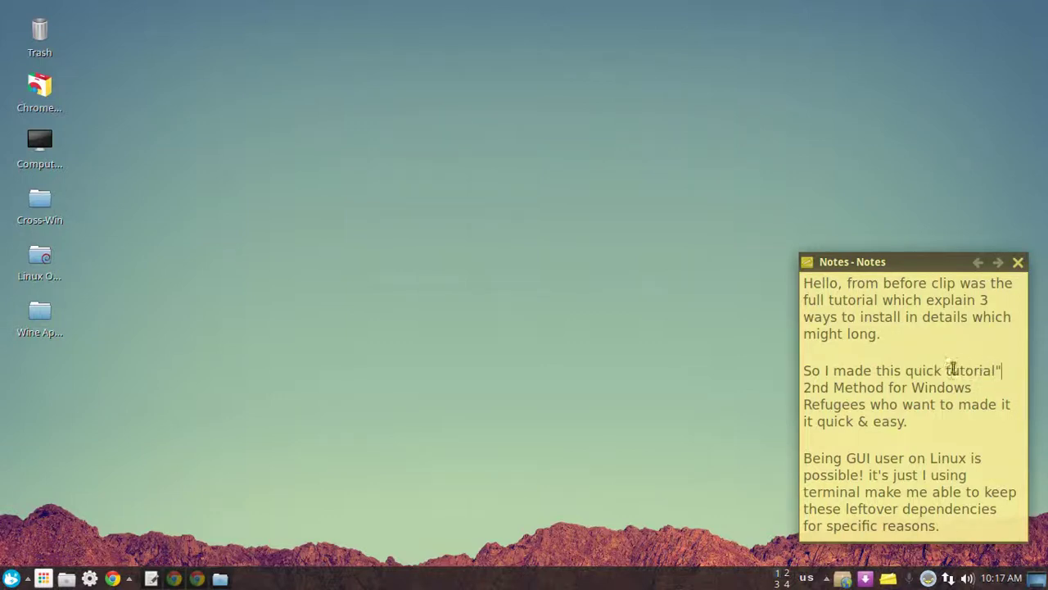
left_click(908, 370)
type("\"")
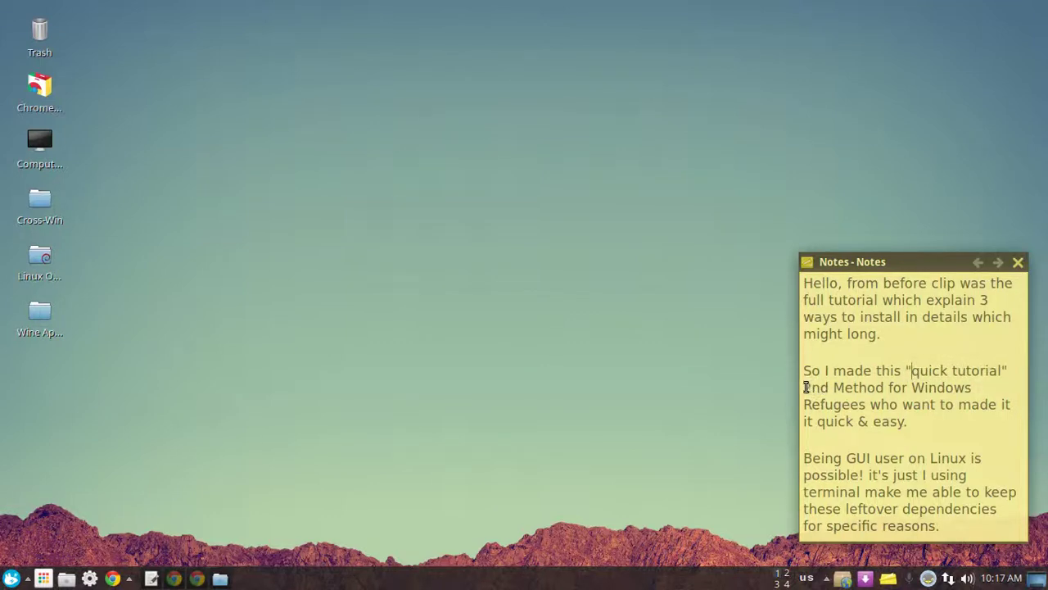
Highlight and read the note's passages on the 2nd method for Windows refugees, being a GUI user on Linux, and leftover dependencies
left_click_drag(805, 387, 910, 422)
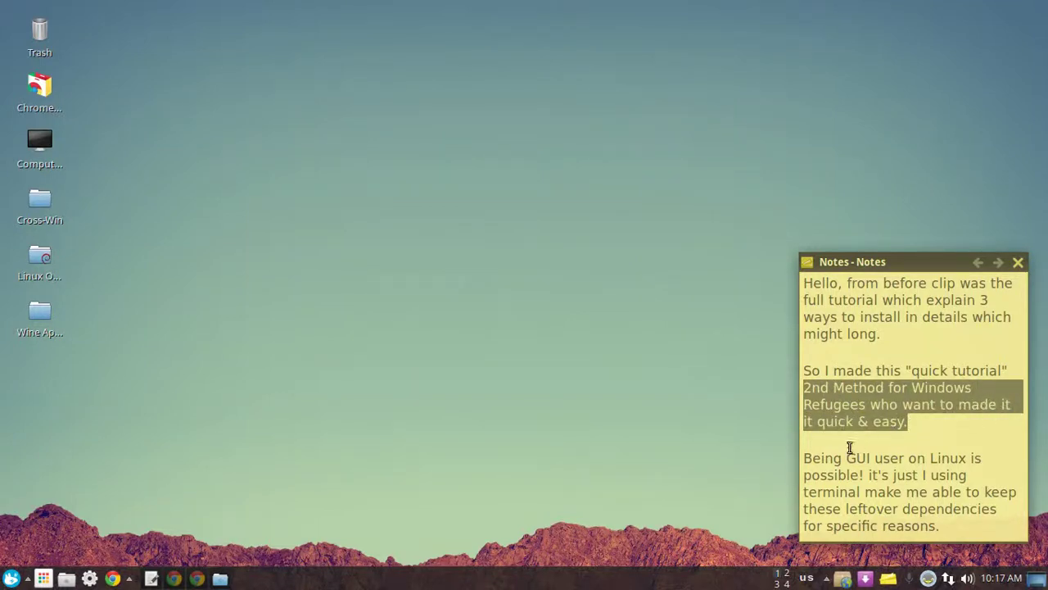
left_click_drag(805, 458, 867, 475)
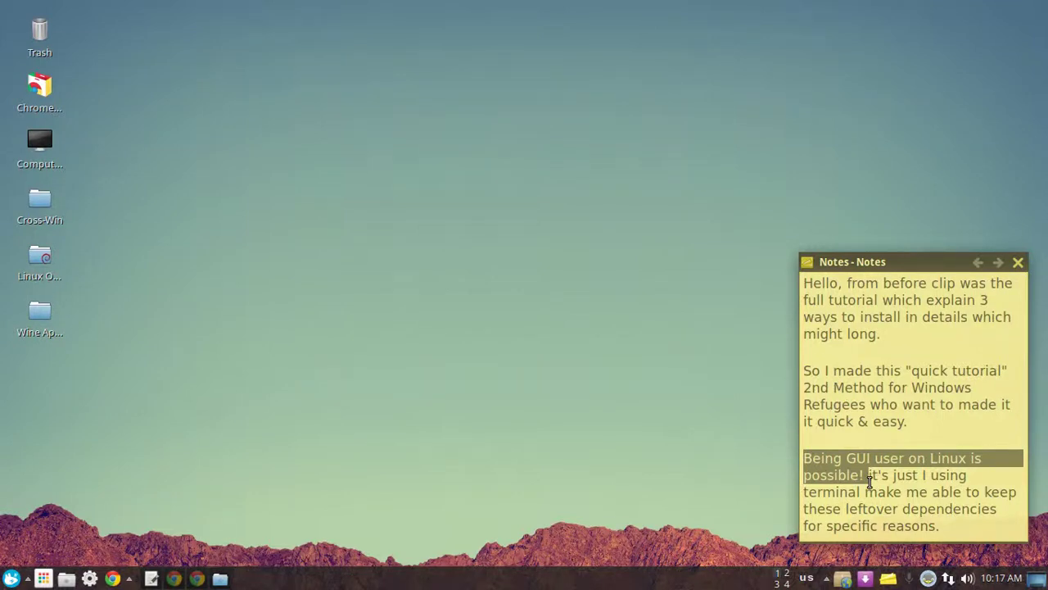
left_click(868, 479)
left_click_drag(868, 475, 997, 506)
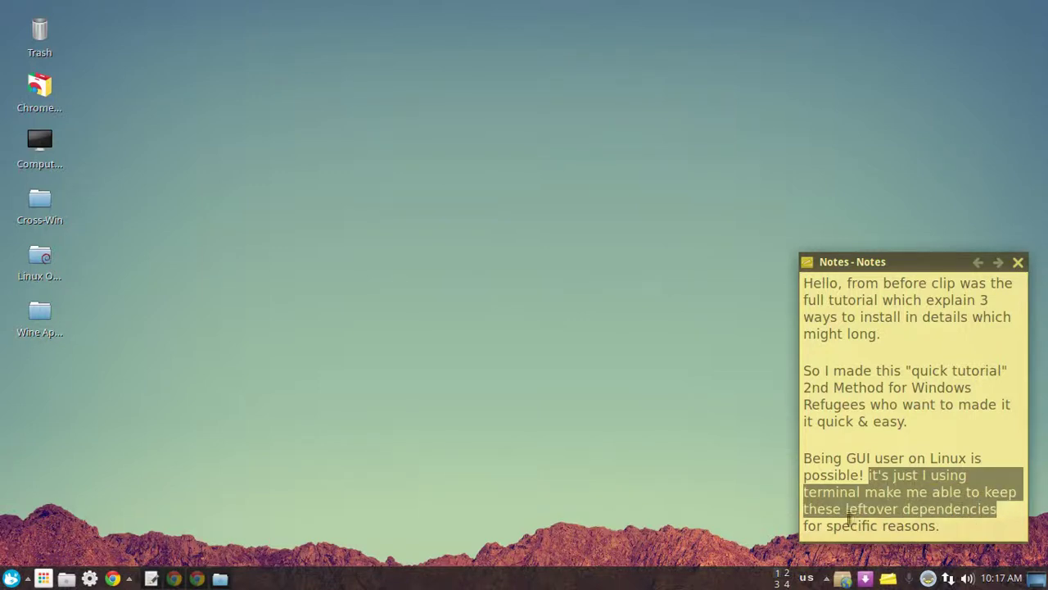
Open the Leftovers document in Mousepad and examine its final package entry, covering python-software-properties and ubuntu-after-install
left_click(151, 579)
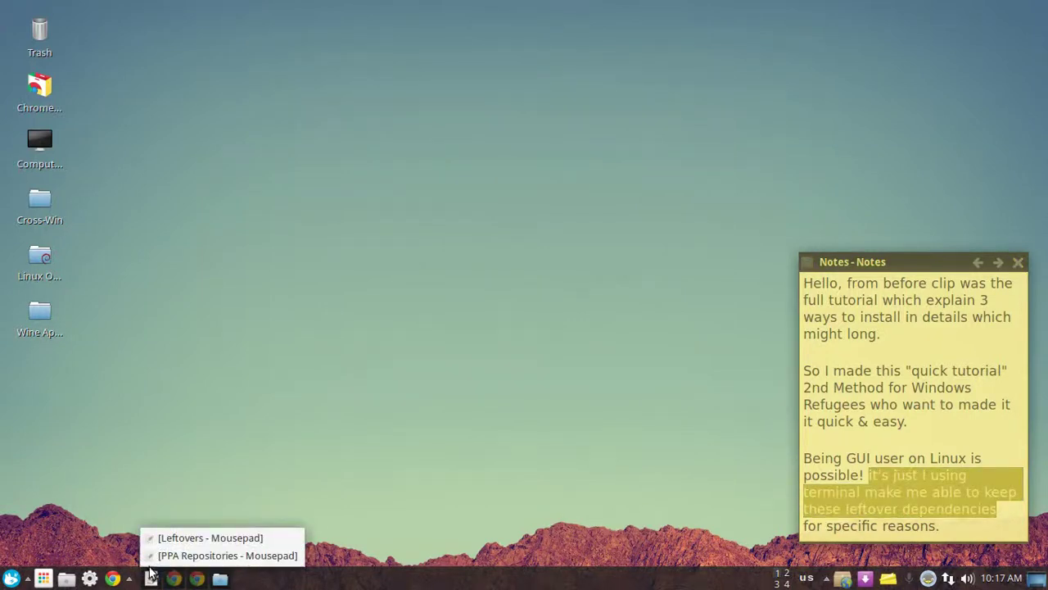
left_click(167, 541)
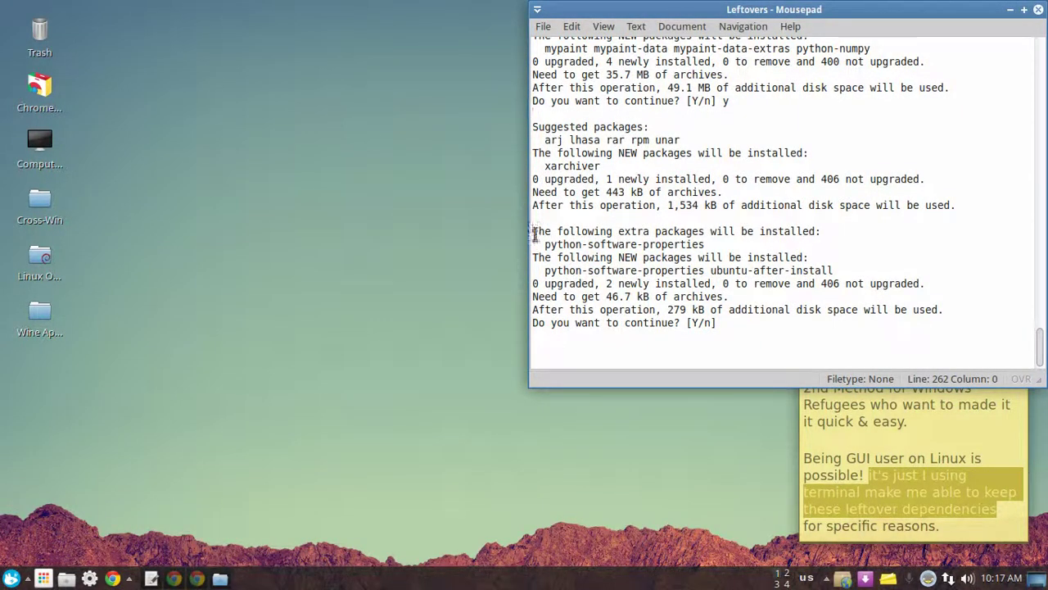
left_click_drag(538, 244, 749, 244)
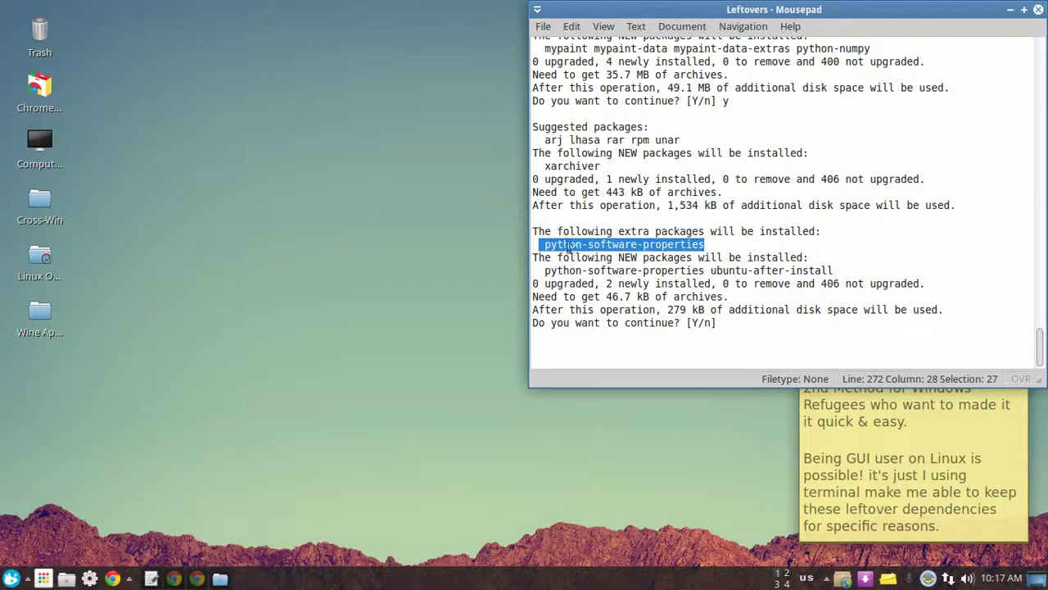
left_click_drag(544, 271, 848, 273)
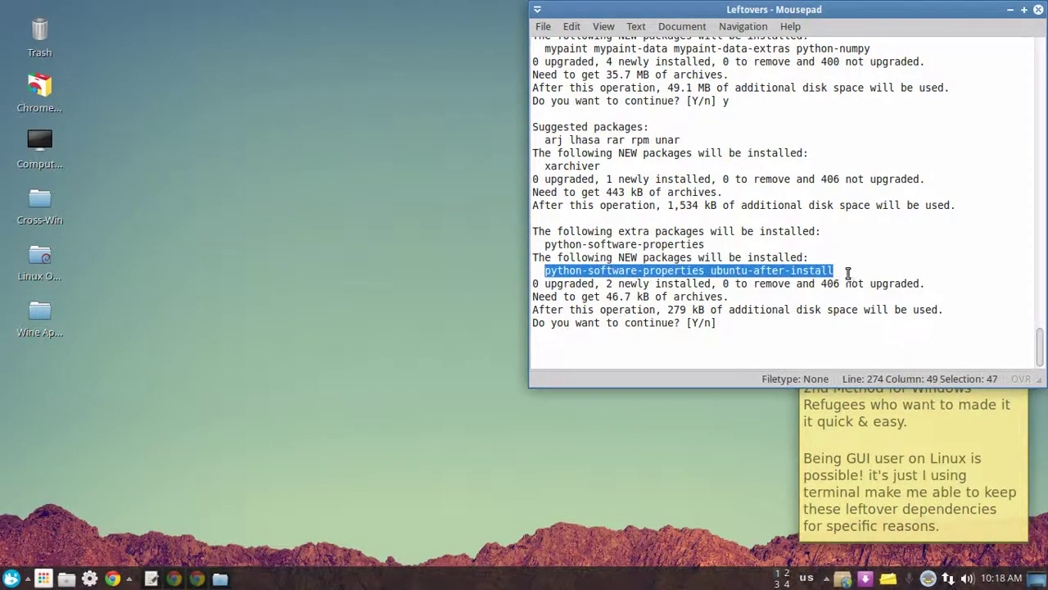
left_click_drag(541, 230, 617, 261)
left_click(732, 326)
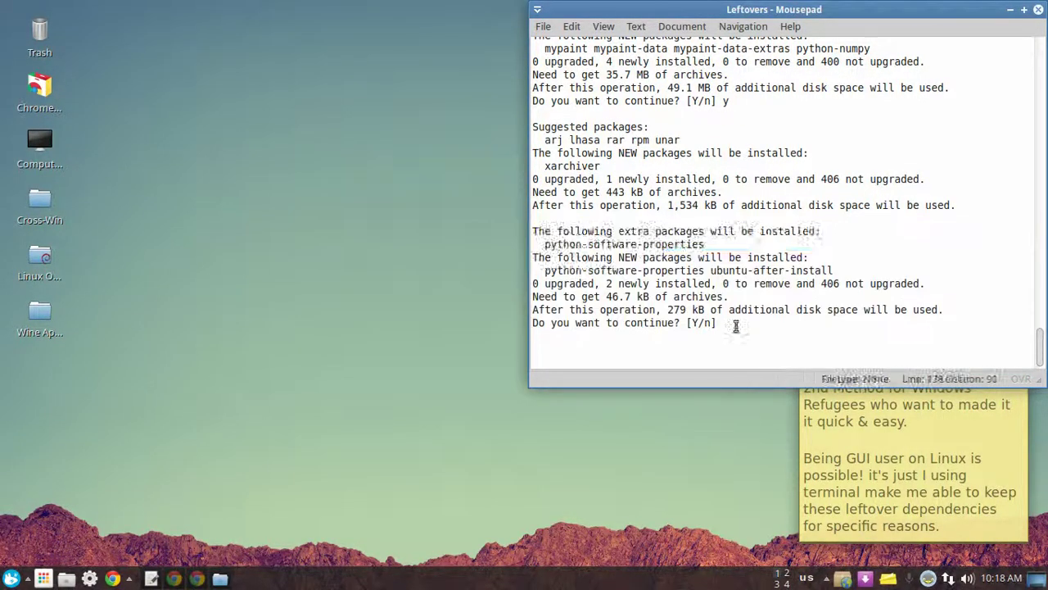
left_click_drag(536, 231, 721, 323)
key("shift+Right")
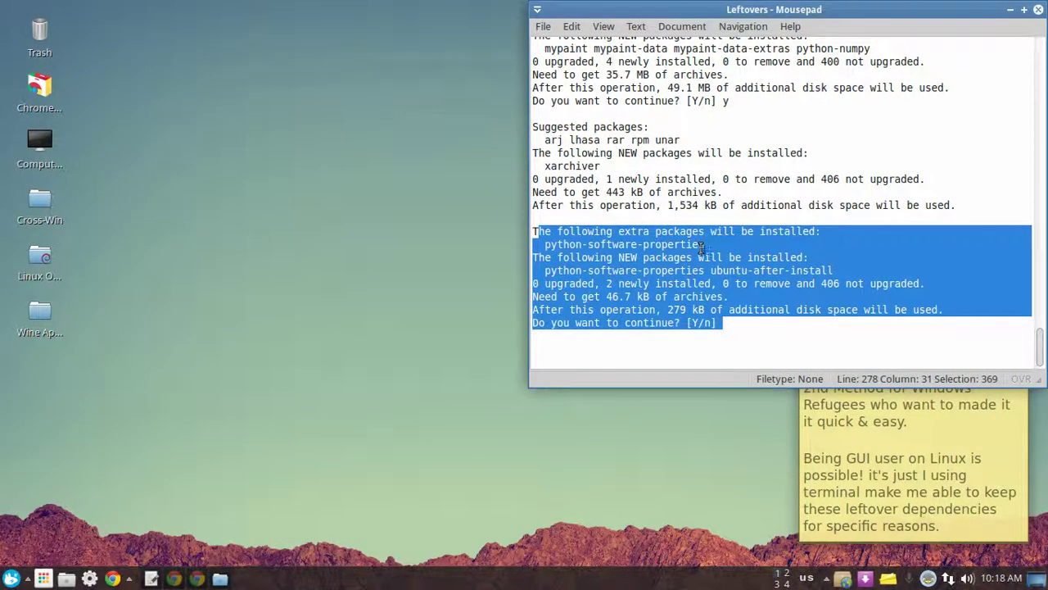
left_click(731, 322)
left_click_drag(544, 245, 728, 250)
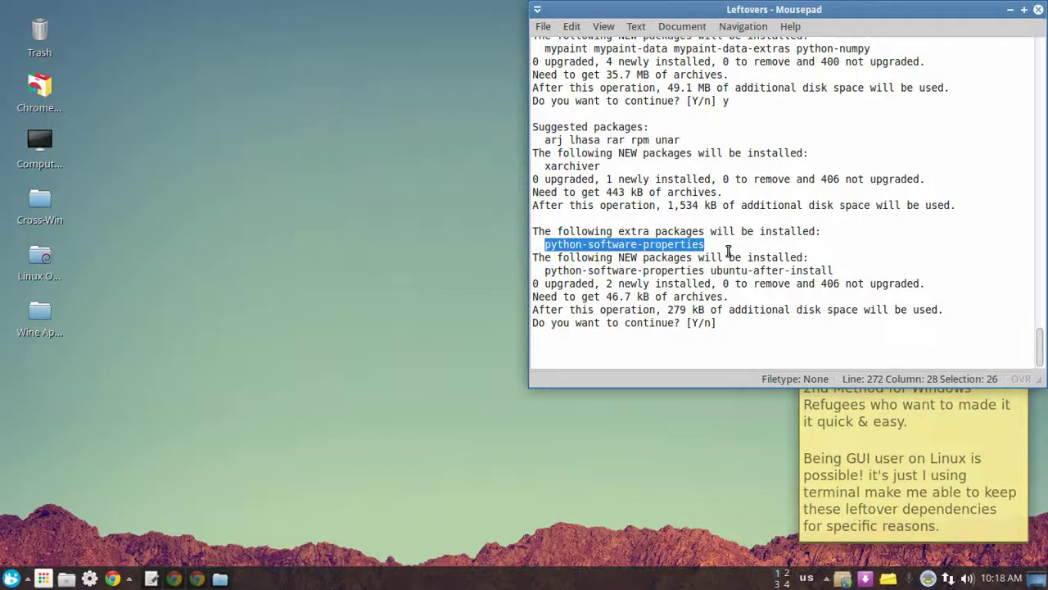
left_click_drag(545, 270, 847, 261)
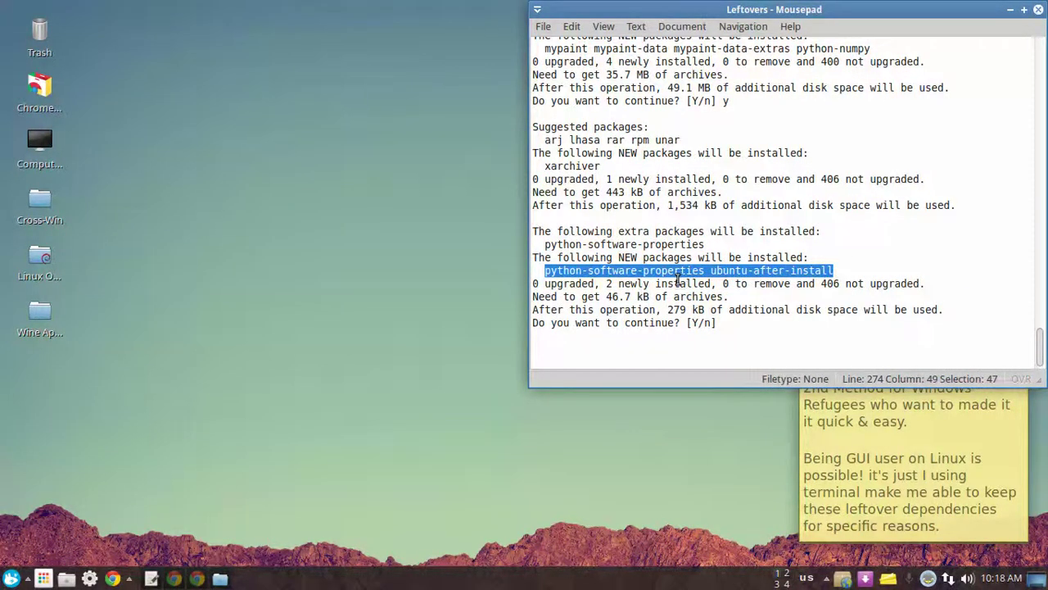
left_click(679, 282)
Bring the note forward to read its leftover dependencies passage, and close the Leftovers document, leaving the note in the desktop's lower-right area
left_click(868, 449)
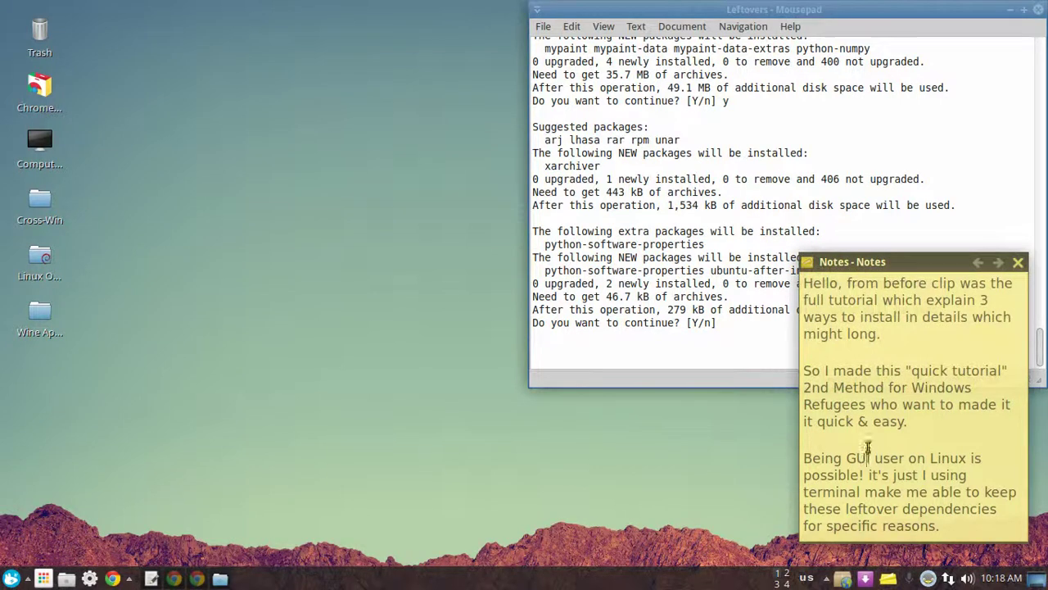
left_click_drag(869, 449, 403, 385)
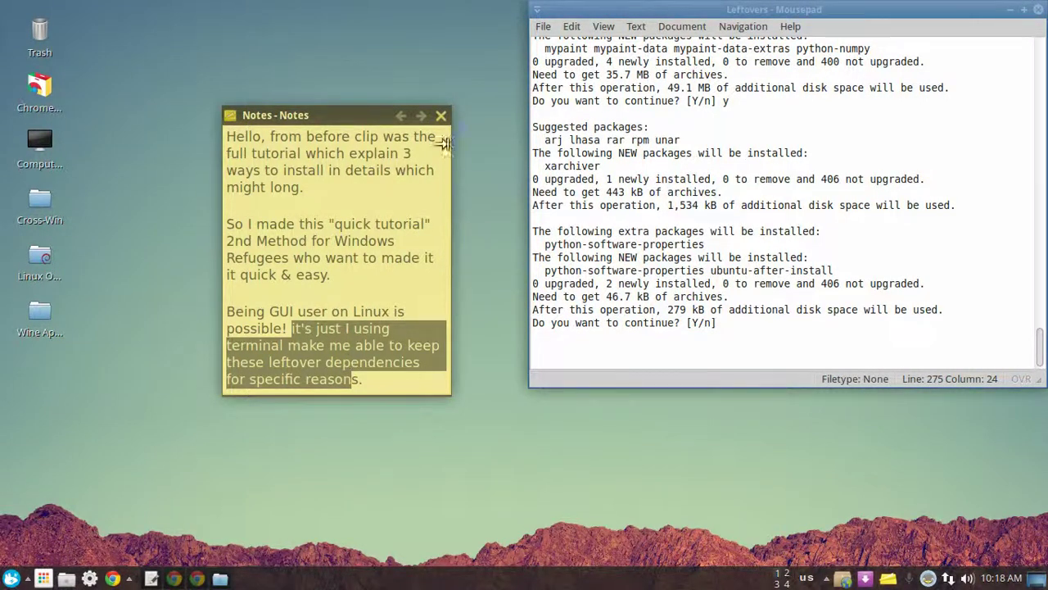
left_click(1037, 10)
left_click_drag(352, 118, 922, 266)
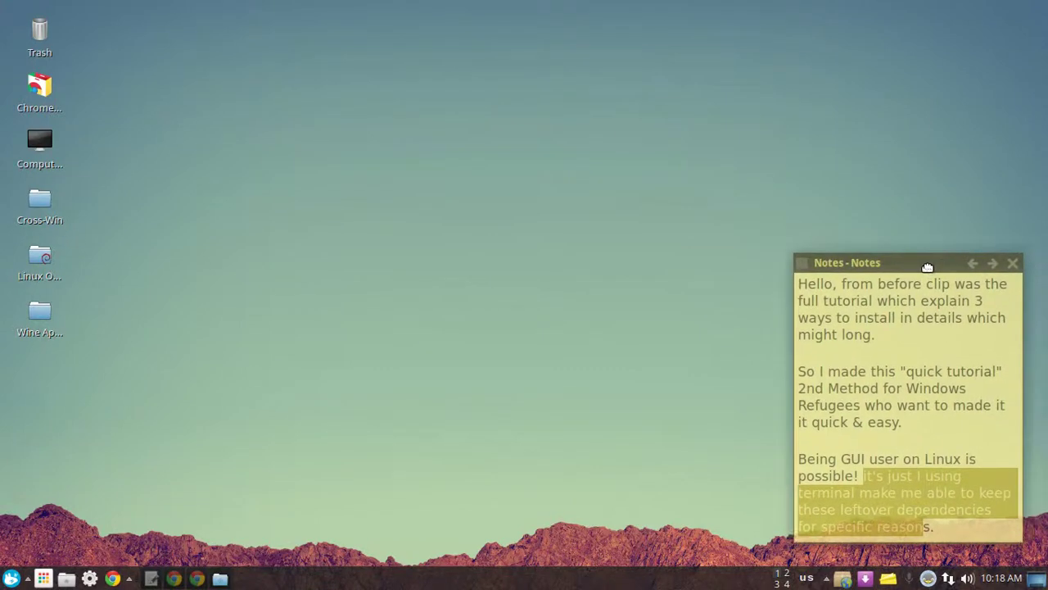
Replace the note's entire text with "Now let's download .deb"
left_click_drag(942, 527, 780, 283)
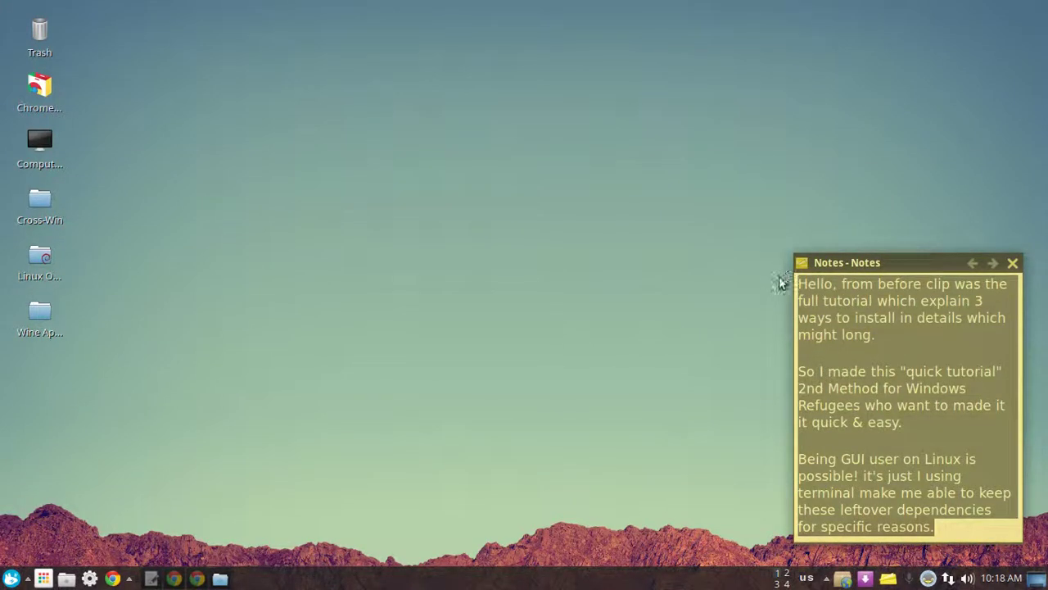
type("Now let's download")
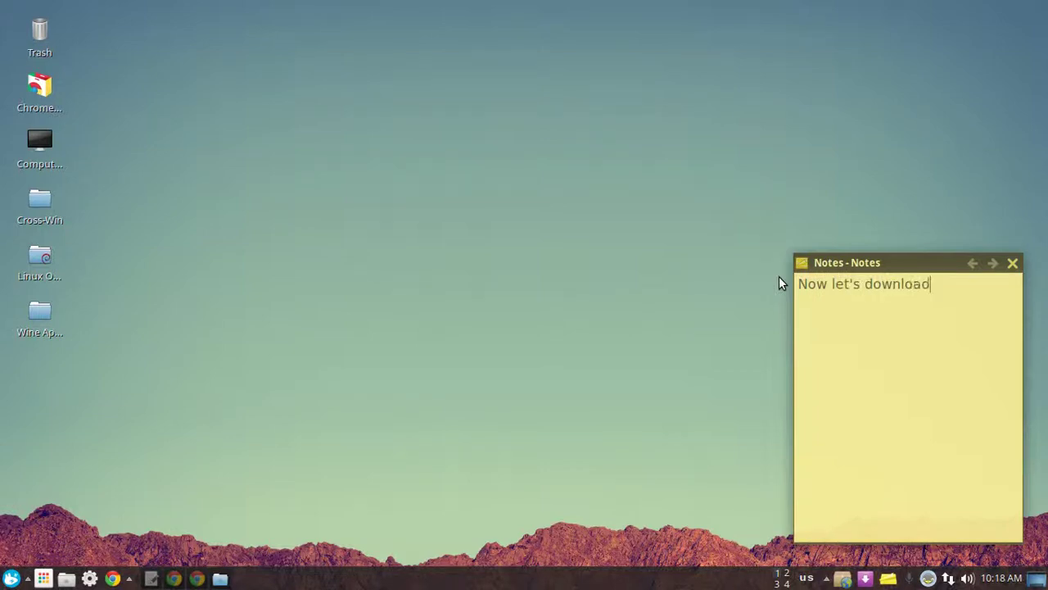
type(" .deb")
Switch to Chrome, search Google for "Ubuntu After Install" and open its page on The Fan Club website
left_click(173, 578)
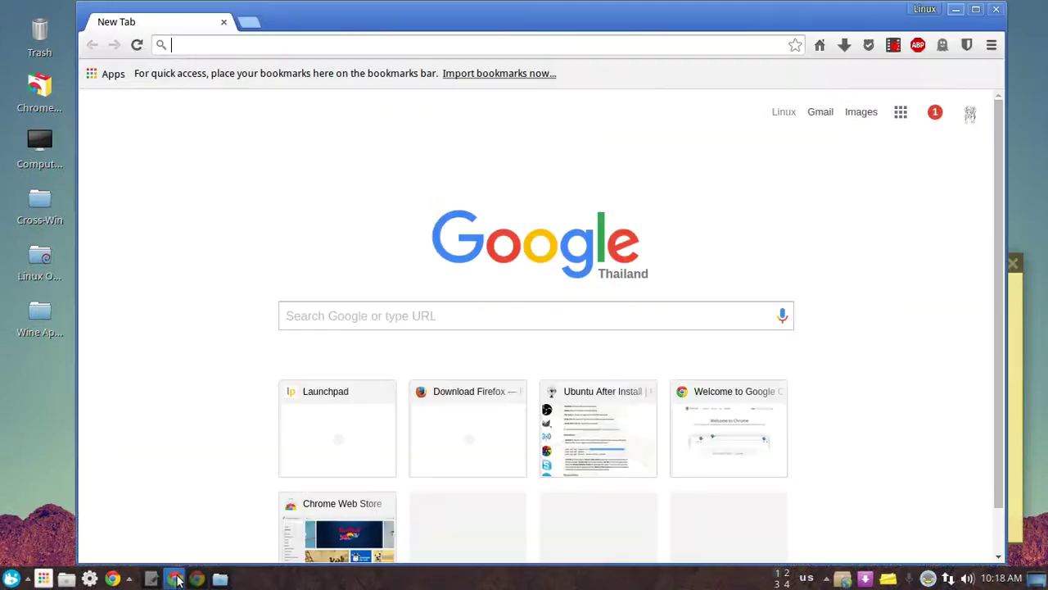
left_click(414, 312)
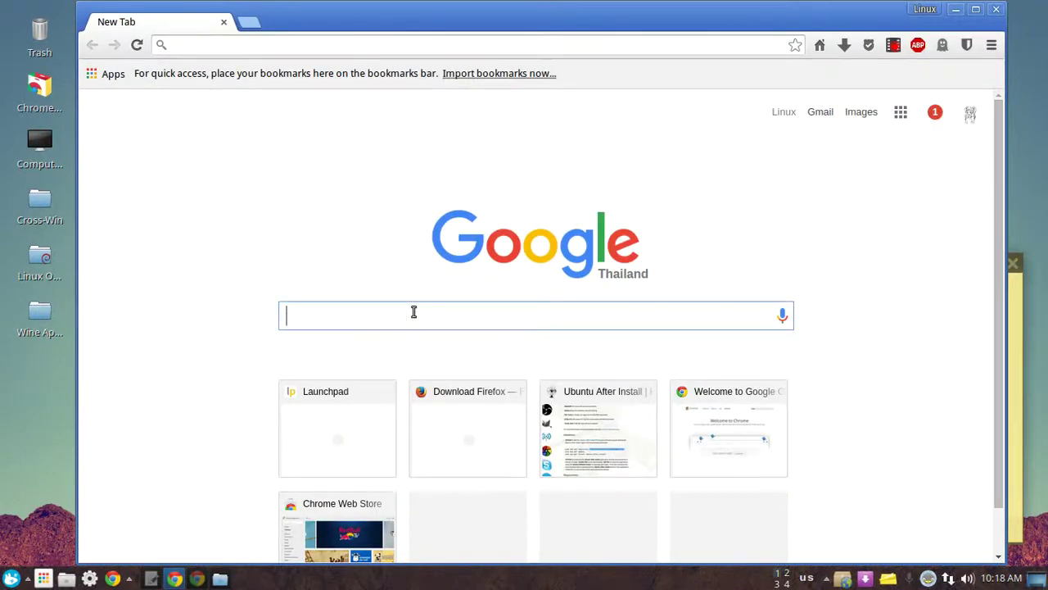
type("ubuntu")
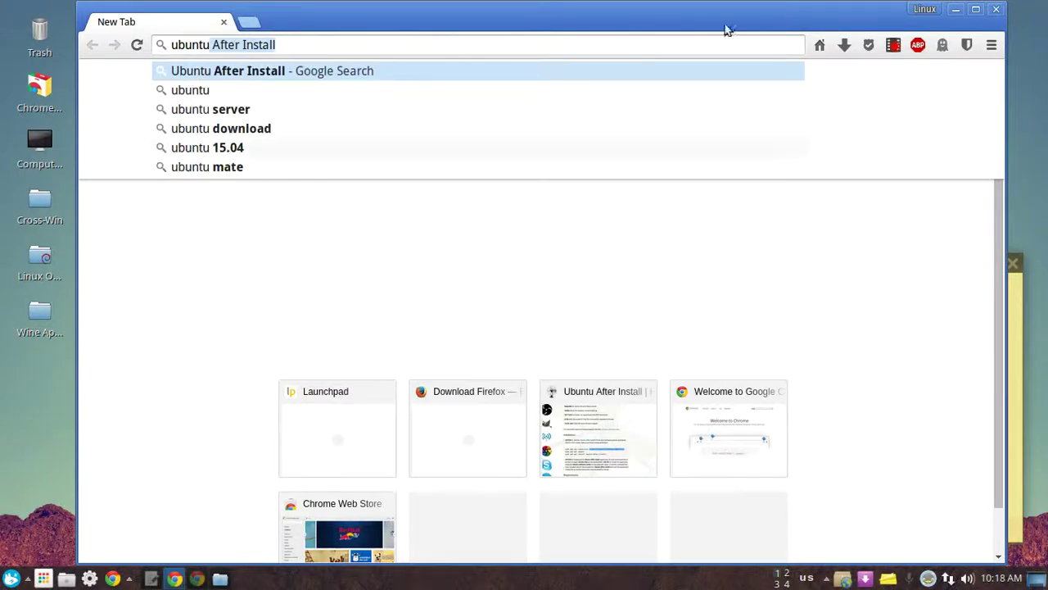
left_click(330, 76)
left_click(297, 205)
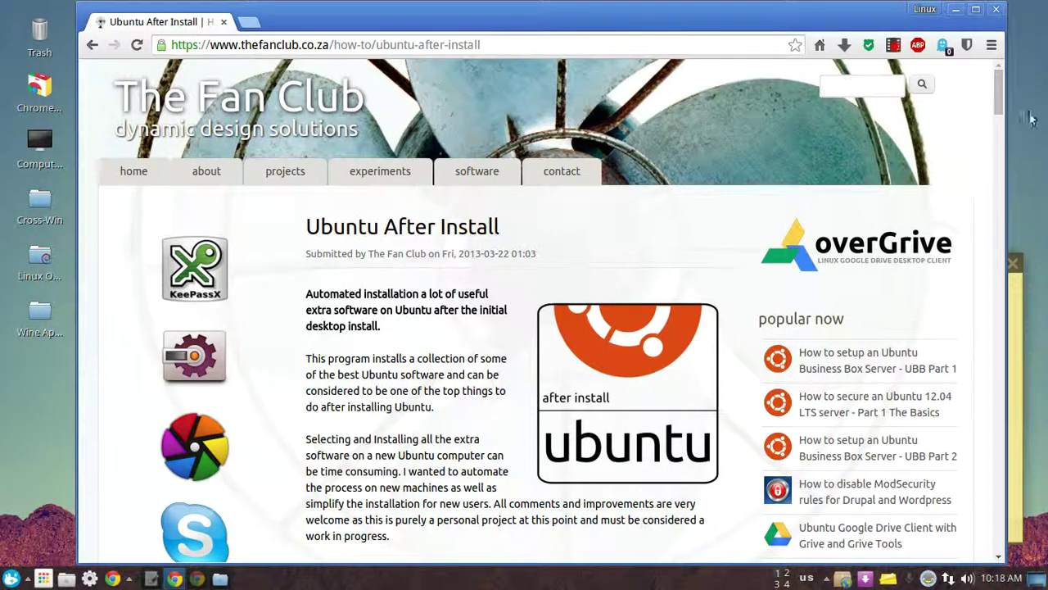
Add the line "<<<download here" to the note and place the note beside the page's Ubuntu-After-Install.deb download link
left_click_drag(1003, 103, 991, 453)
mouse_move(1016, 445)
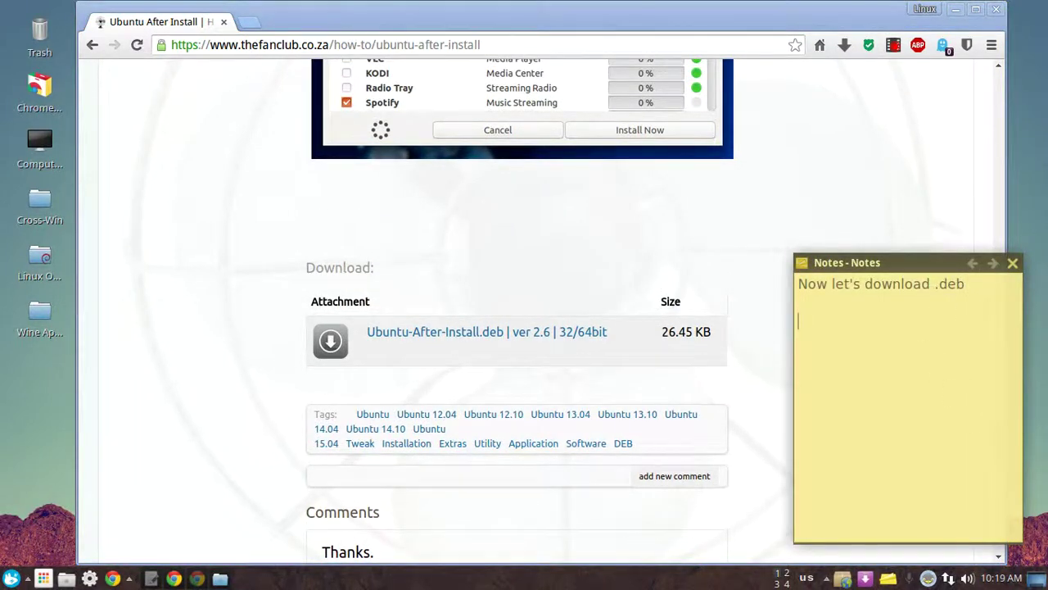
type("wnload here")
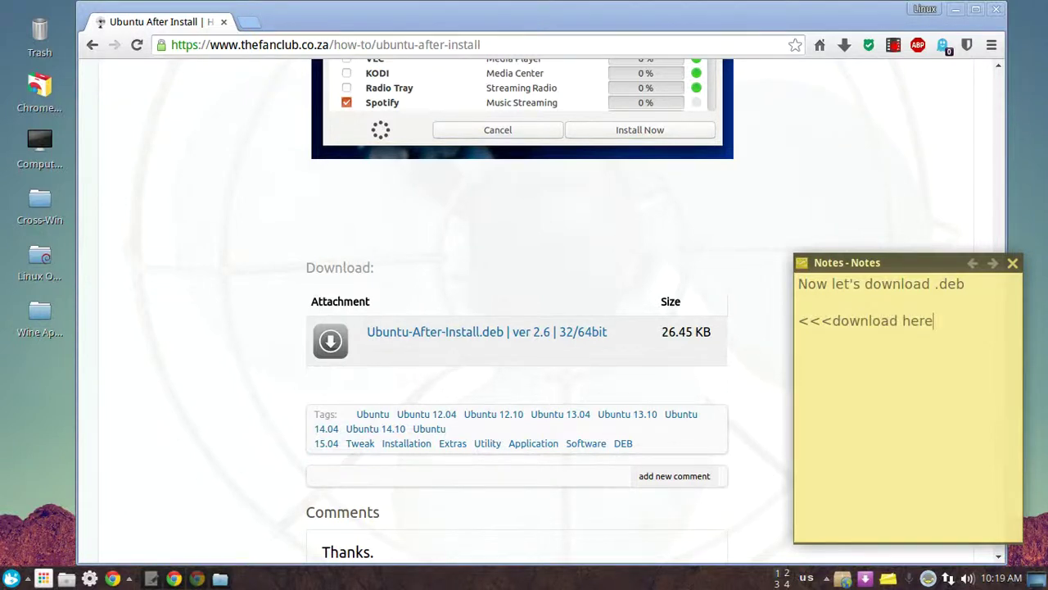
left_click_drag(923, 268, 752, 277)
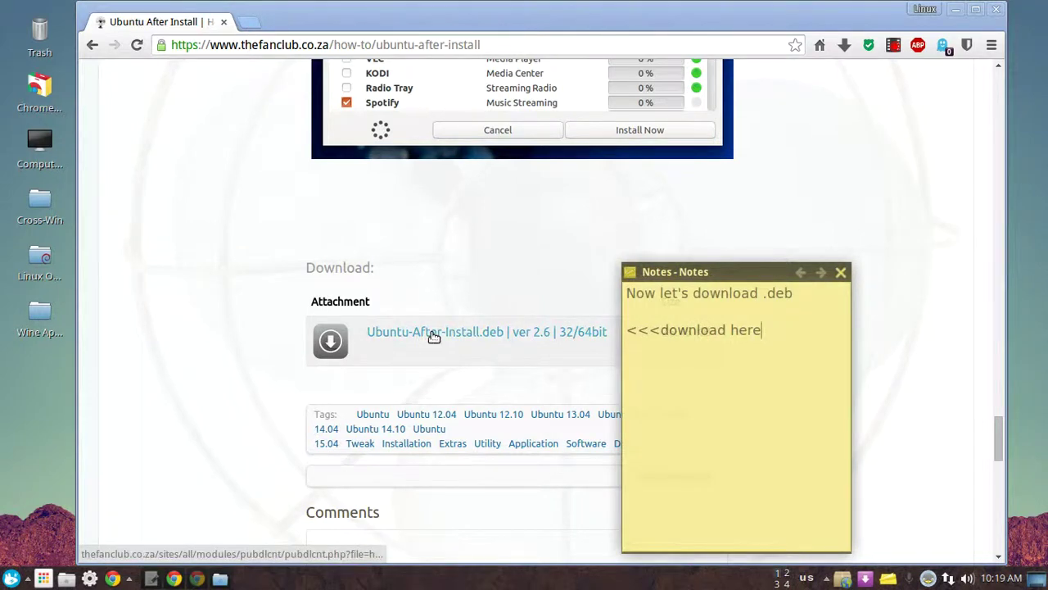
Download and keep the Ubuntu-After-Install.deb ver 2.6 package, show it in its folder, and minimize the browser
left_click(433, 335)
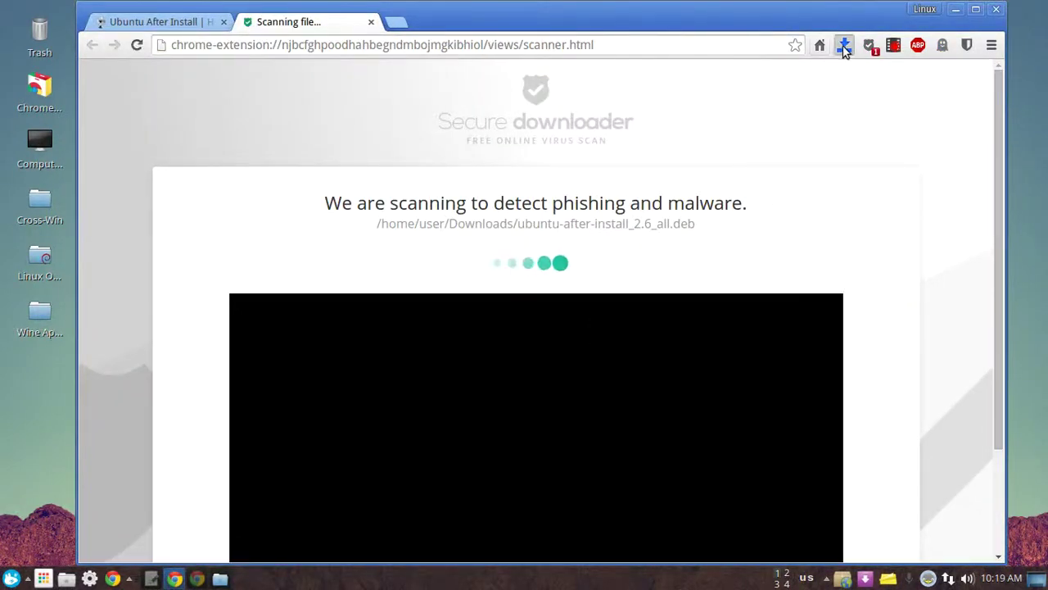
left_click(844, 45)
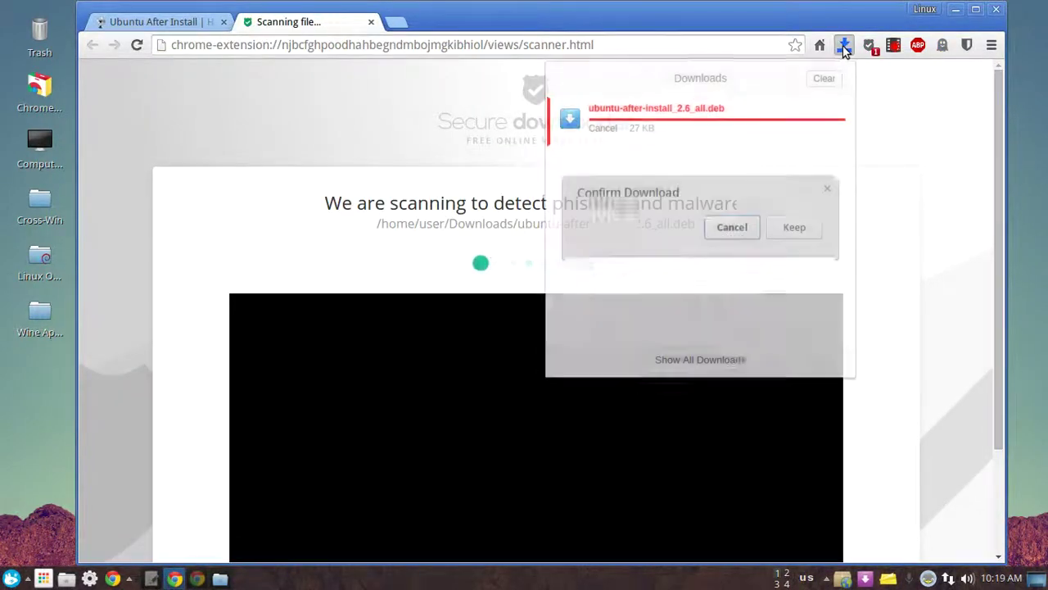
left_click(795, 230)
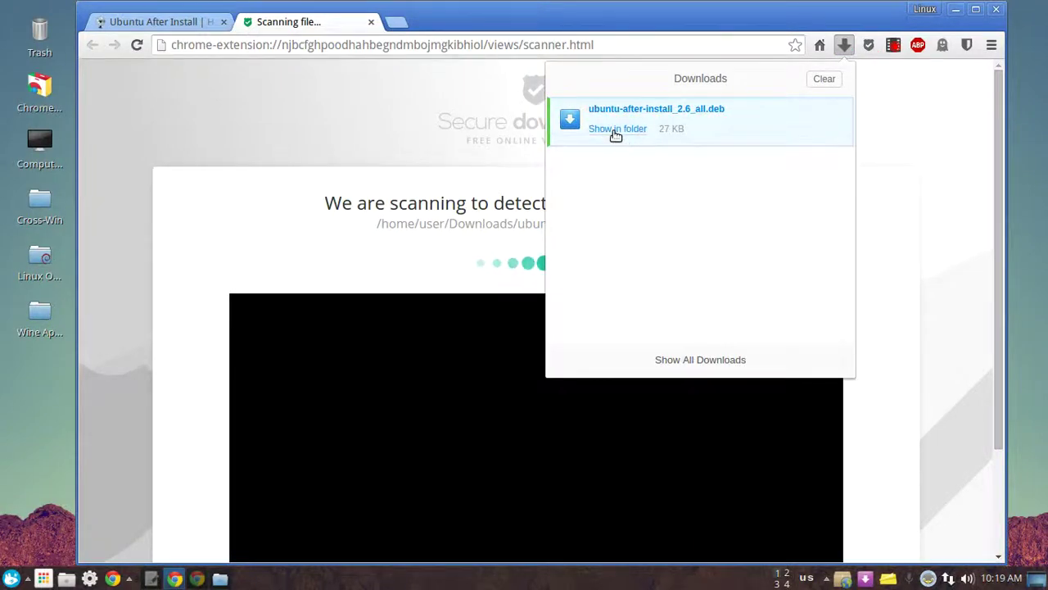
left_click(617, 135)
left_click(955, 10)
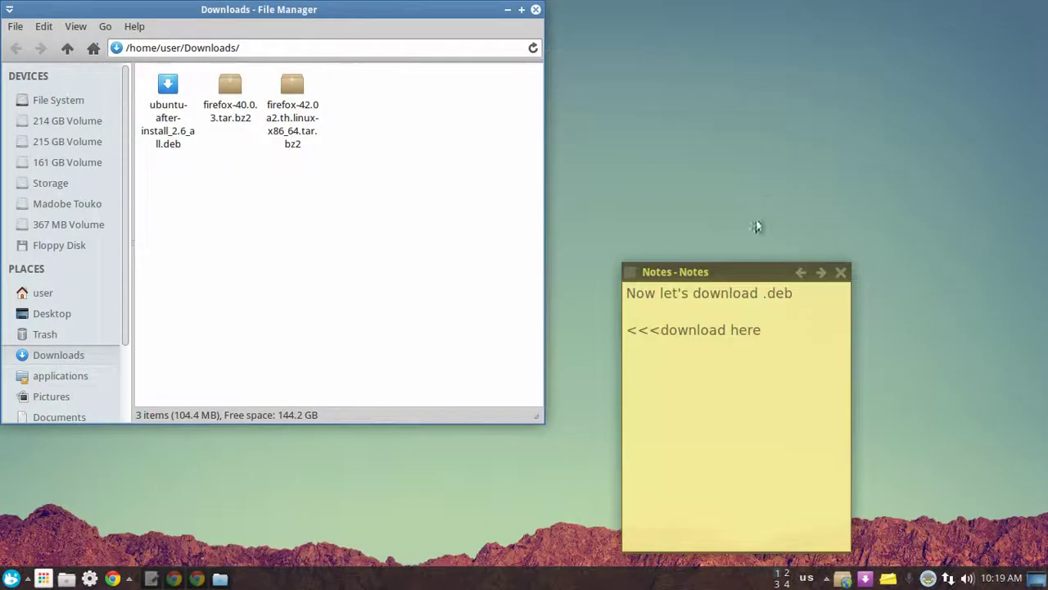
Replace the note's text with "You can install it with" followed by the lines "1. Ubuntu Software Center" and "2. Gdebi"
left_click(794, 345)
left_click_drag(795, 345, 620, 290)
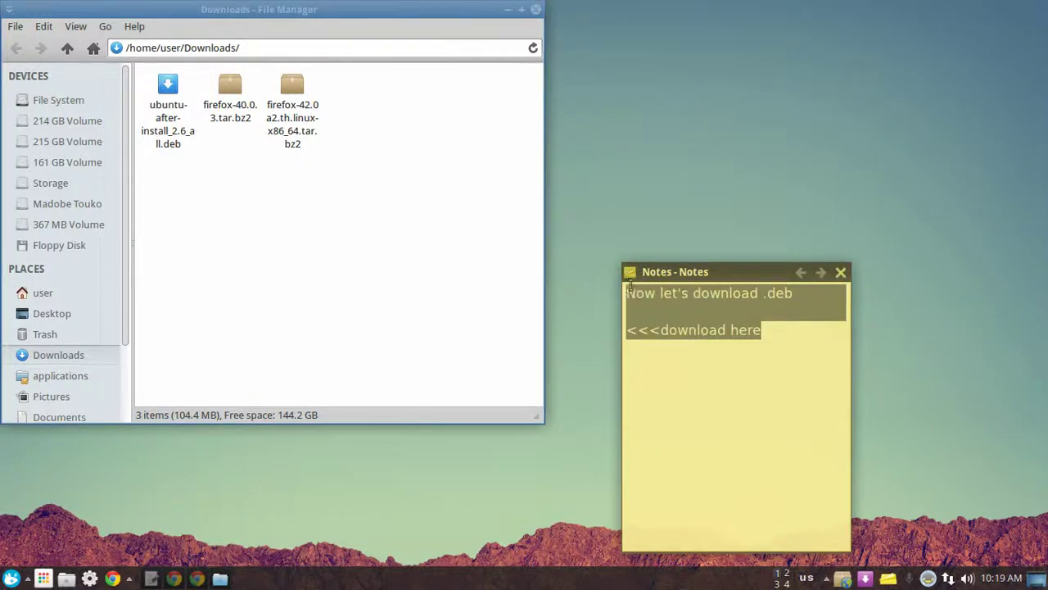
type("Y")
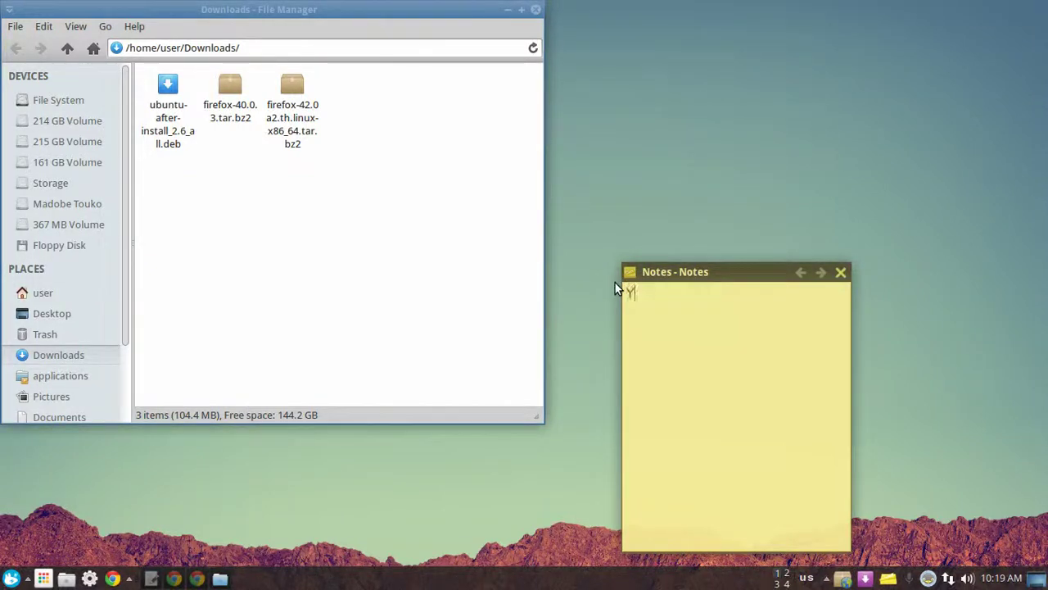
type("ou can insta")
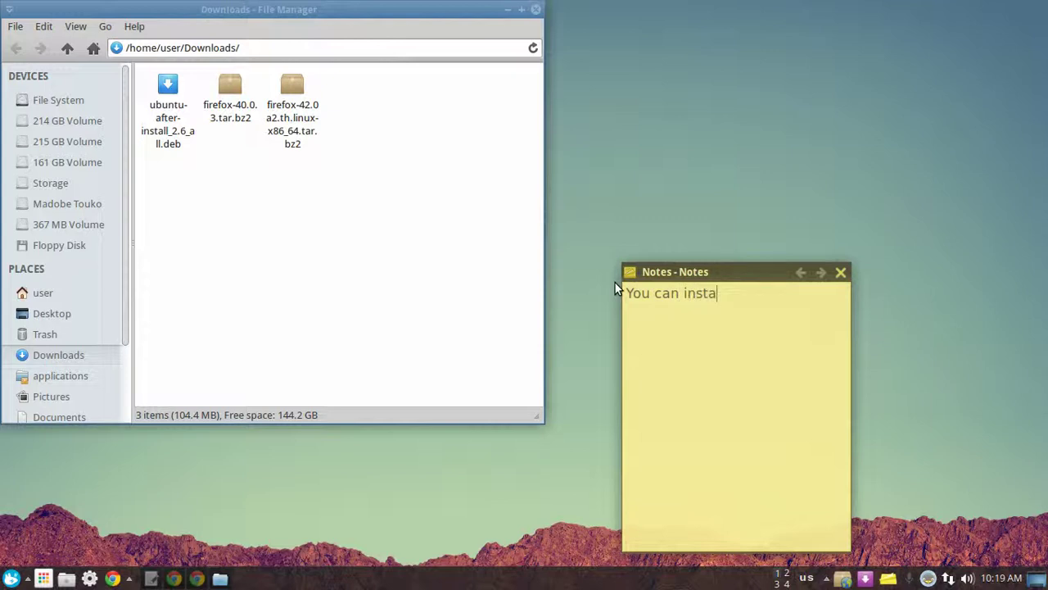
type("ll it with")
key("Return")
type("Ubuntu Soft")
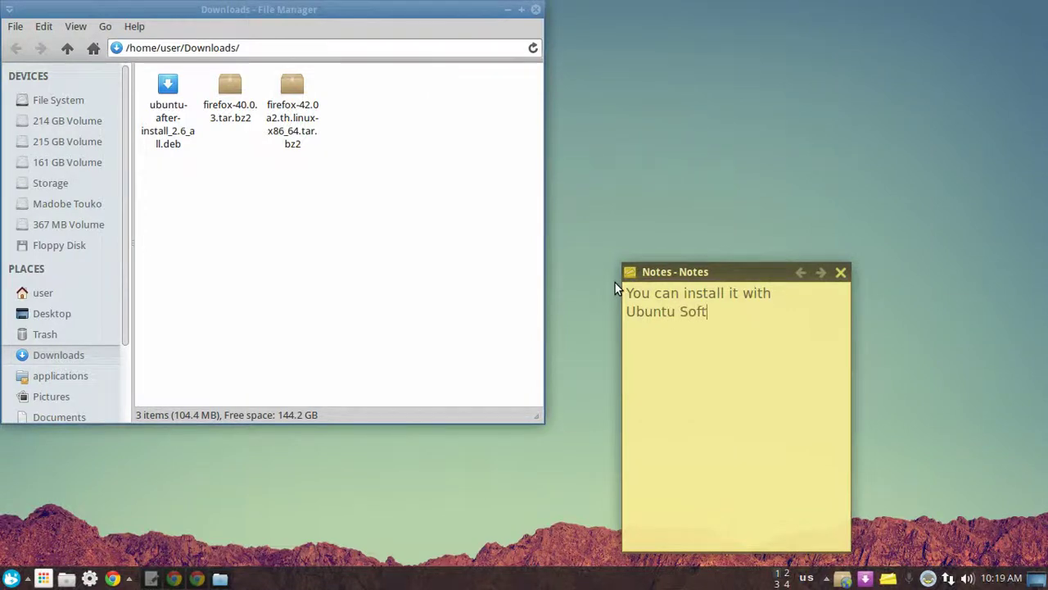
type("ware Center")
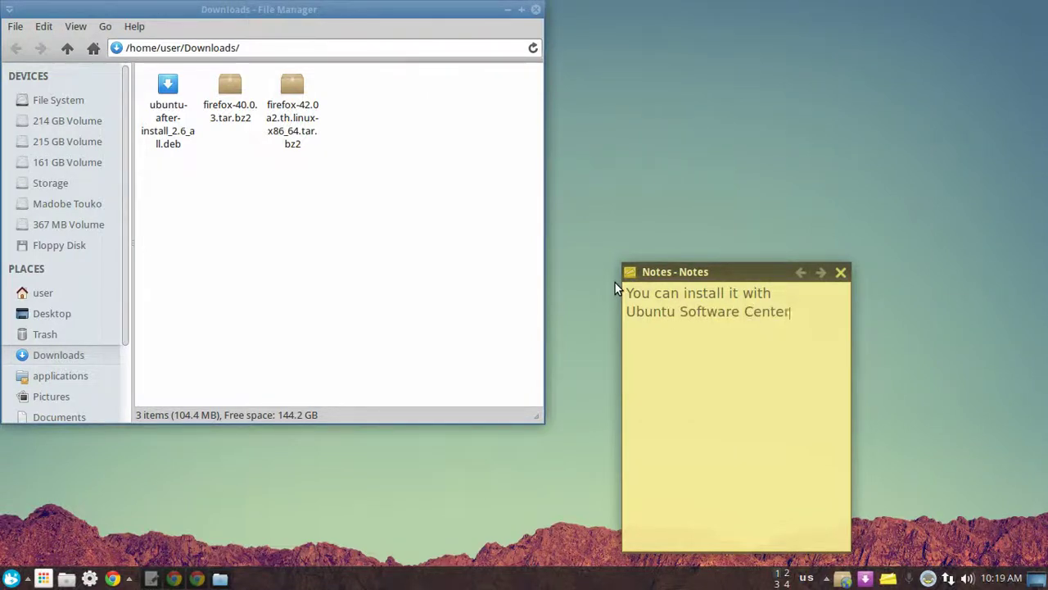
left_click(628, 310)
type("1. ")
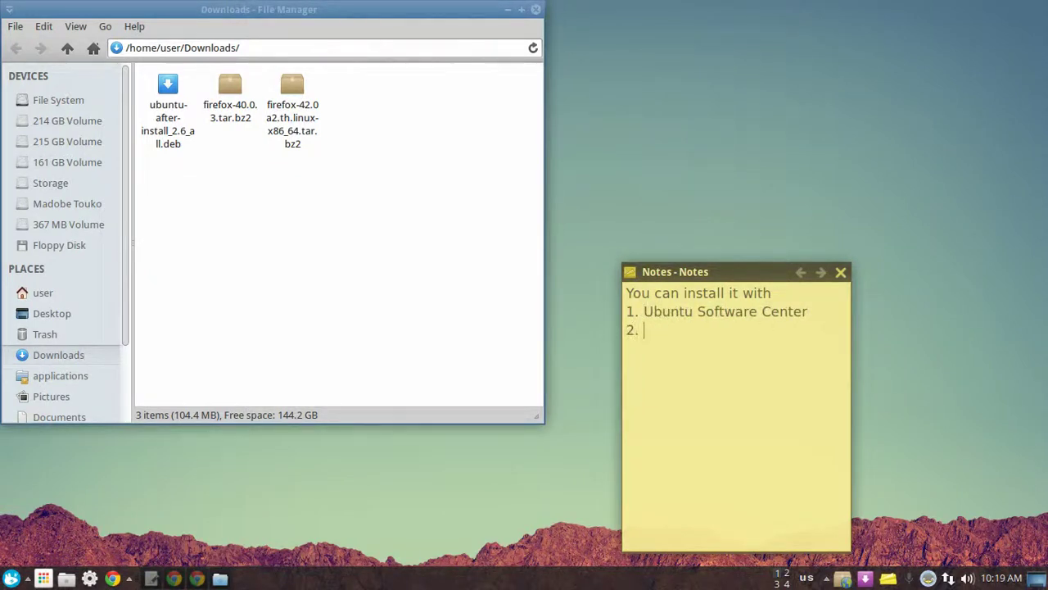
type("Gdebi")
Open ubuntu-after-install_2.6_all.deb from the Downloads folder with GDebi Package Installer
right_click(168, 131)
mouse_move(297, 160)
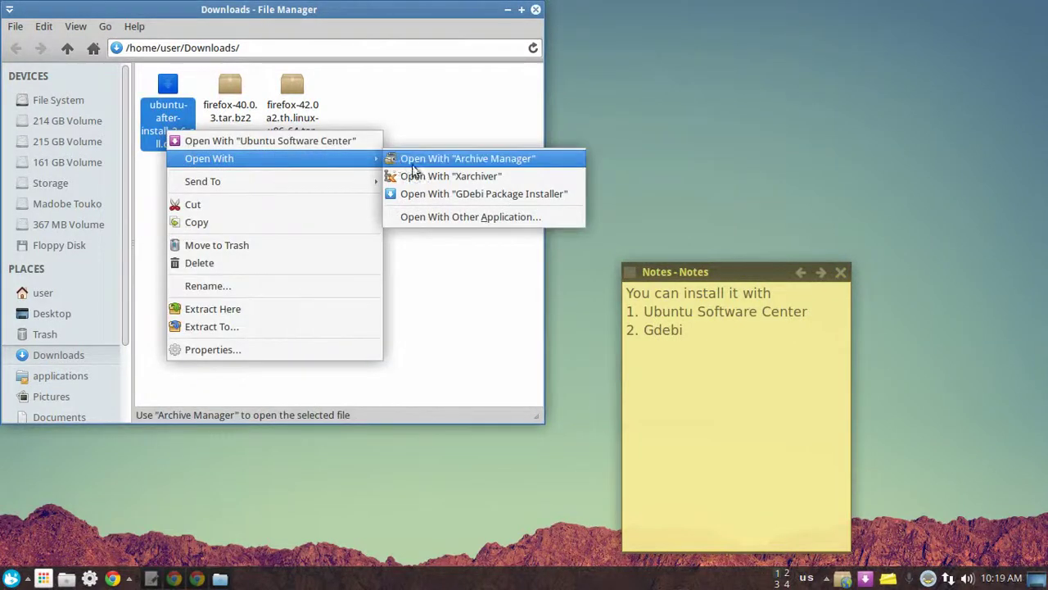
left_click(413, 194)
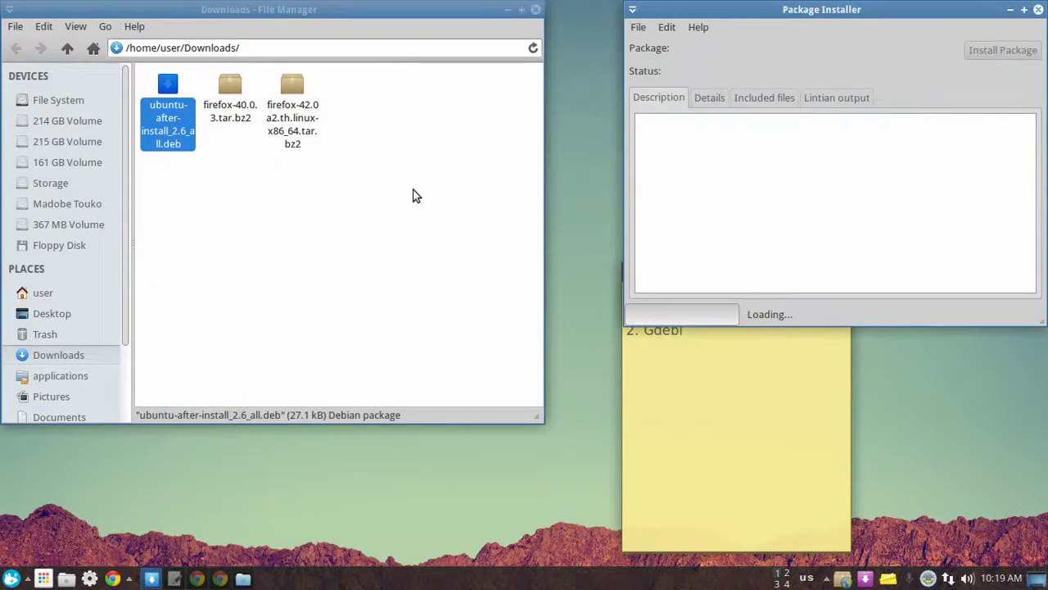
Leave a blank line in the note and add "I choose gdebi because it's faster & no bugs like the 1rst."
left_click(756, 355)
key("Return")
key("Return")
type("I choose gdebi because")
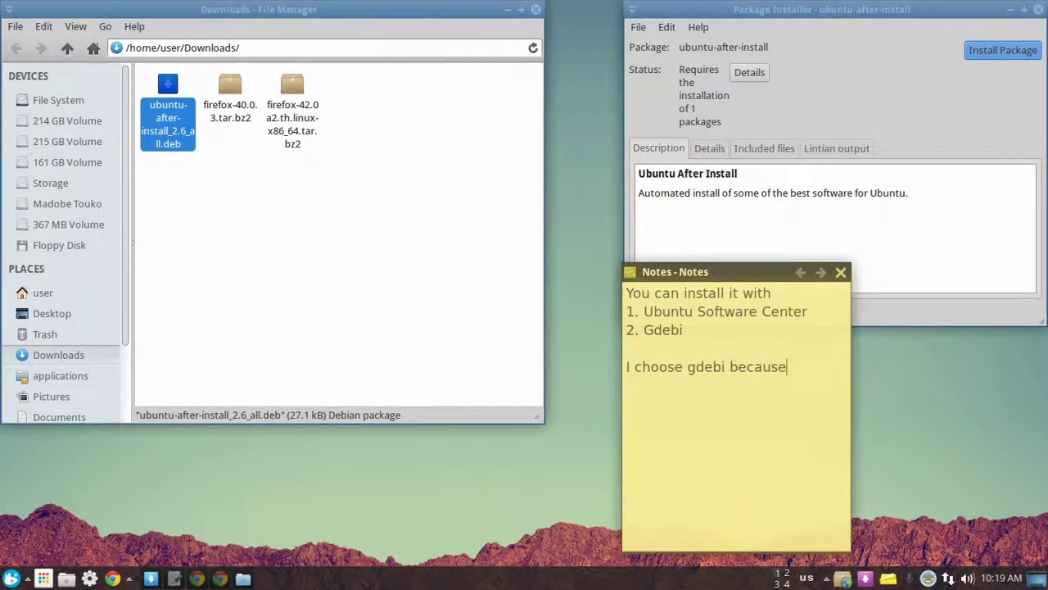
type(" it's faster & no bug like the 1rst.")
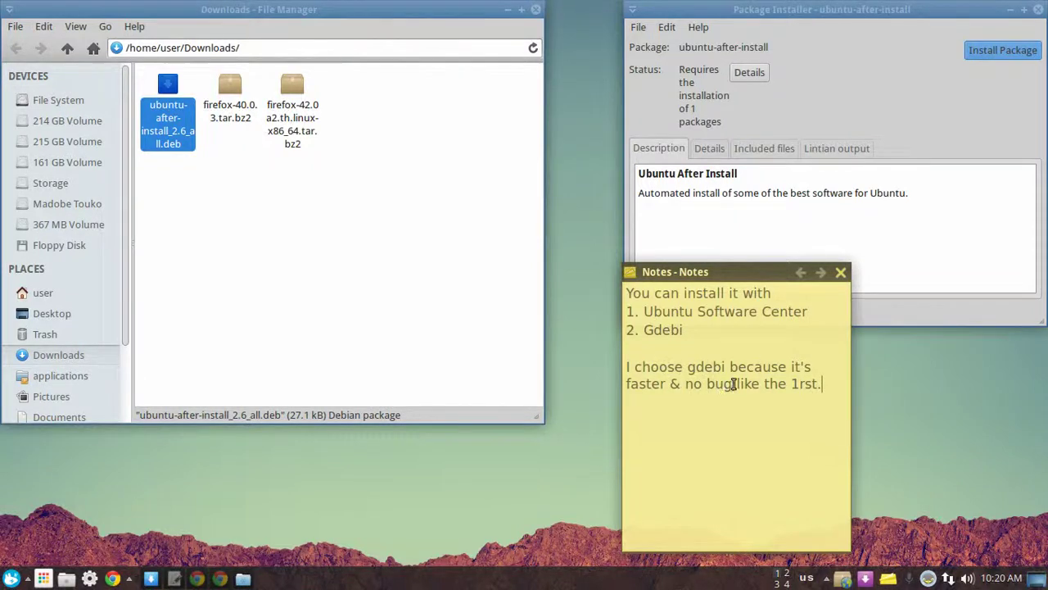
left_click(733, 385)
type("s")
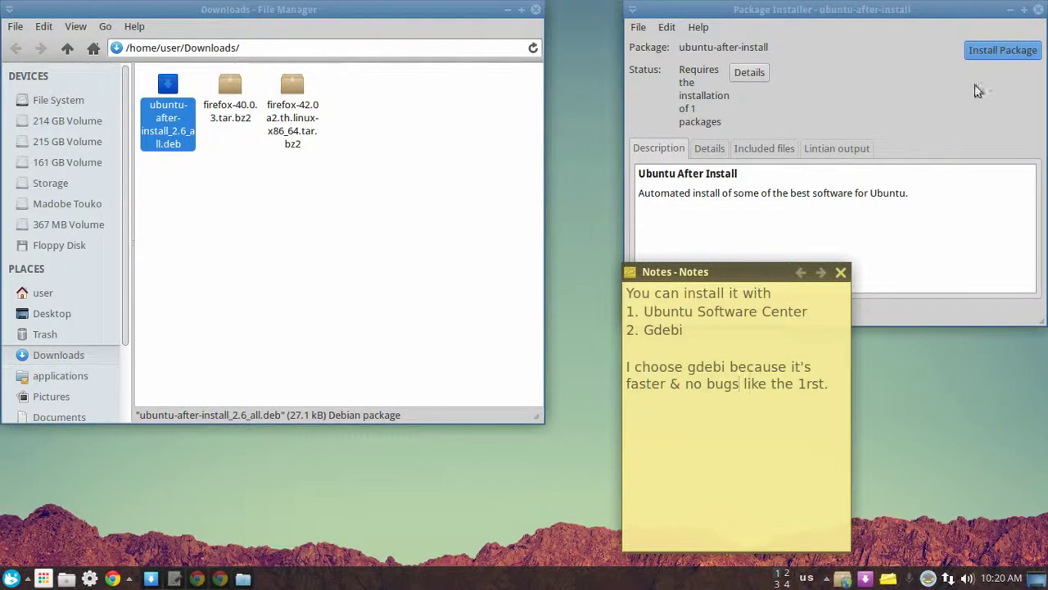
Move the note out of the way and install the ubuntu-after-install package, authorizing it with the administrator password
left_click_drag(765, 276, 347, 82)
left_click(505, 137)
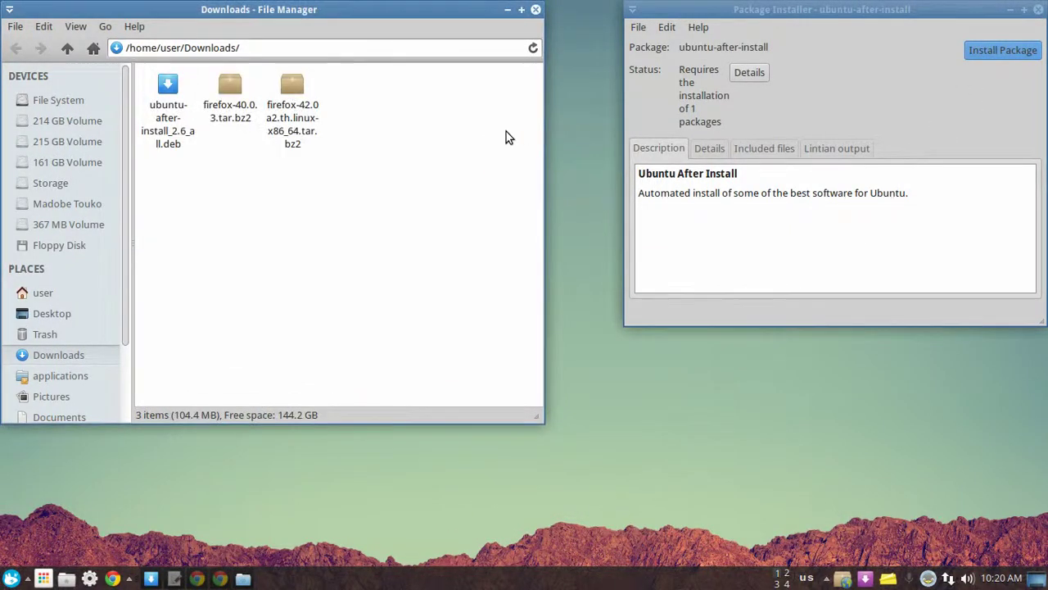
left_click(1009, 54)
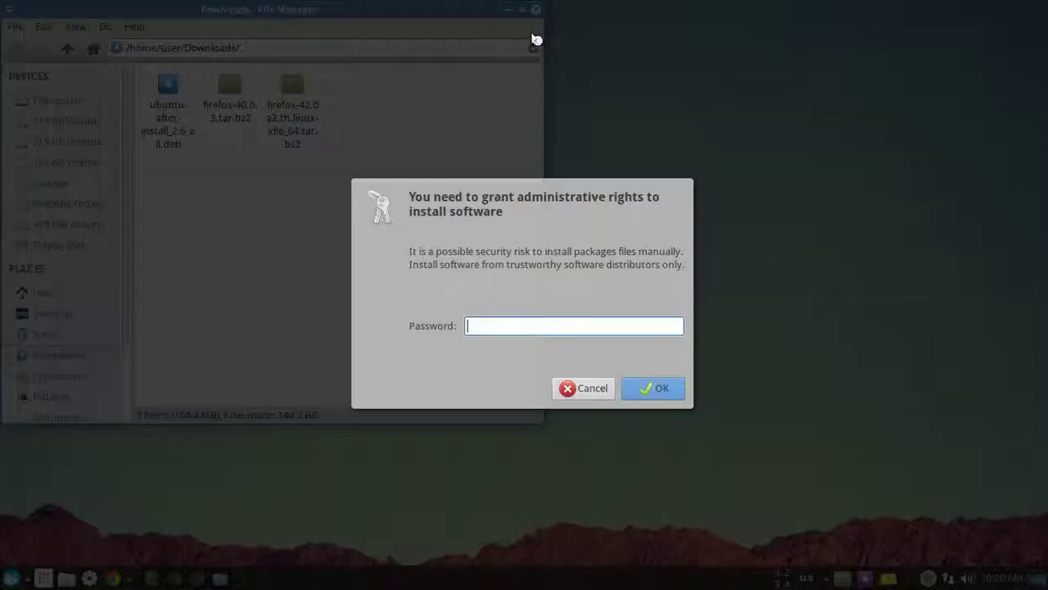
type("****")
left_click(653, 389)
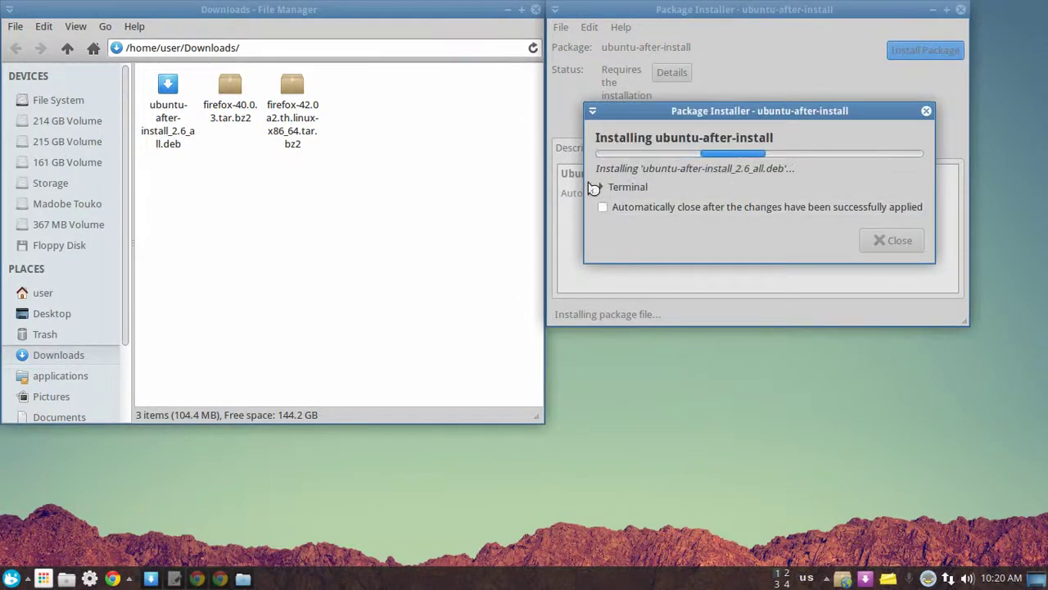
Show and hide the installation's terminal output, then close the finished installation dialog and the package installer
left_click(606, 189)
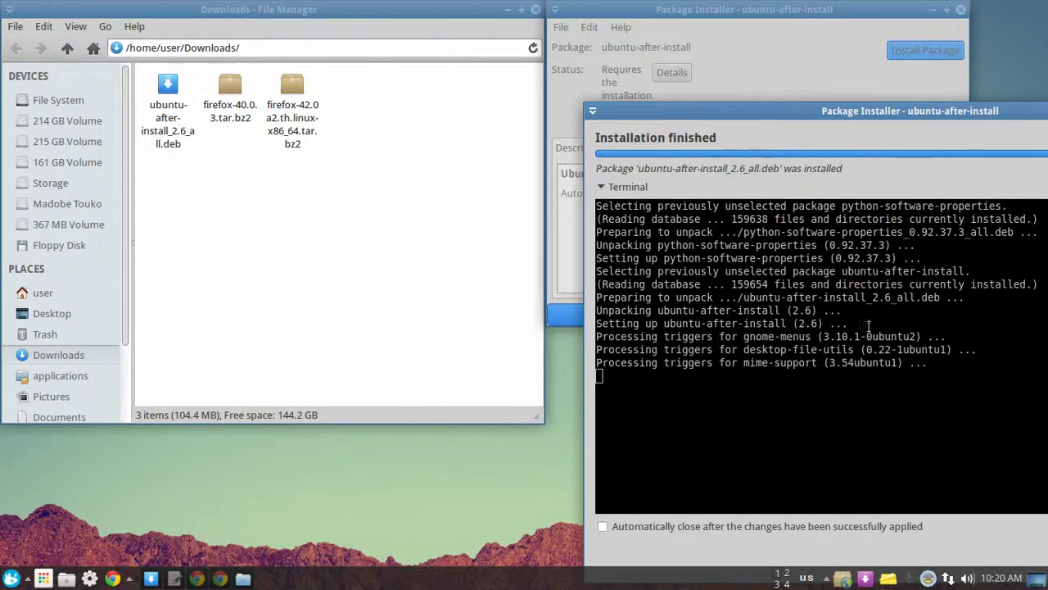
left_click(605, 187)
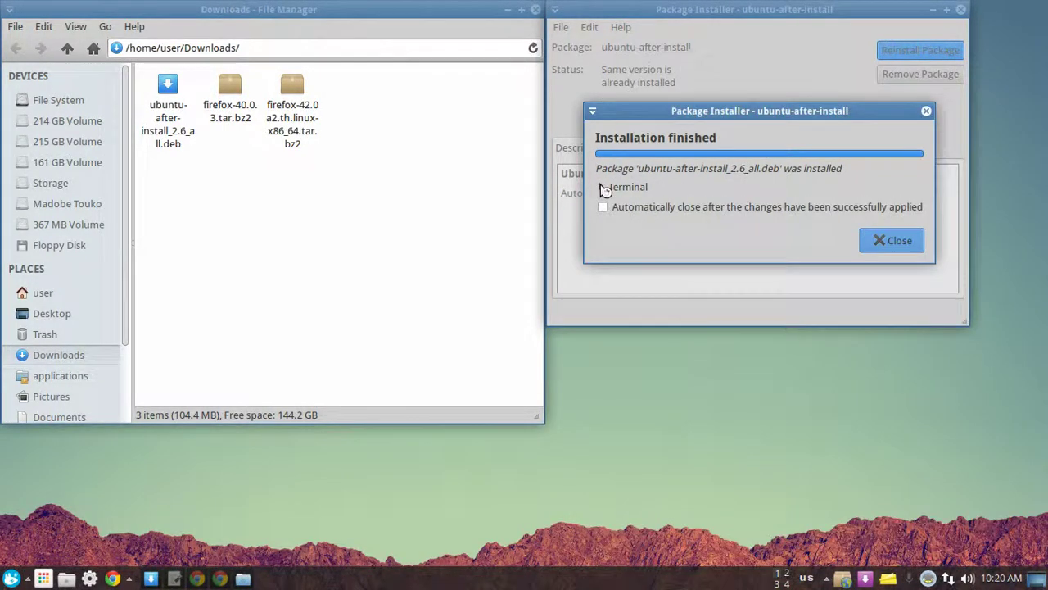
left_click(888, 241)
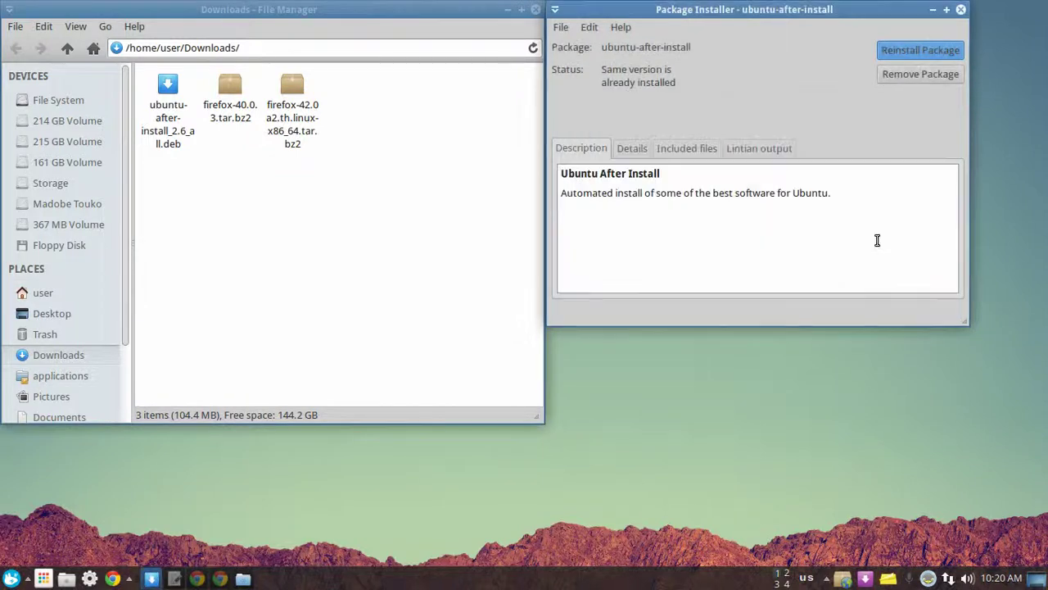
left_click(960, 11)
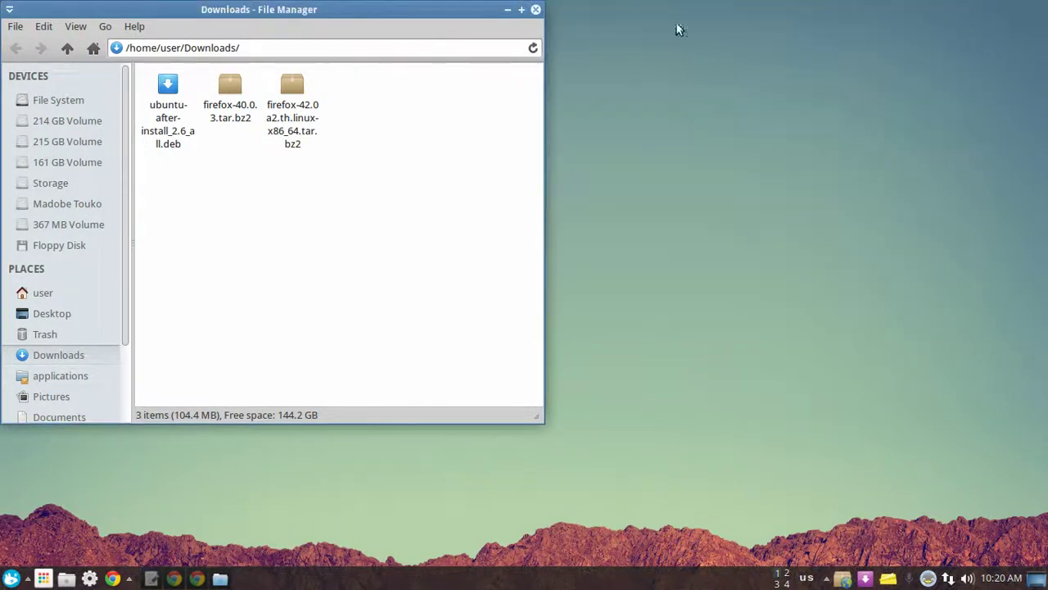
Minimize the Downloads window, move the note to the desktop's right side, clear its text and close it
left_click_drag(435, 11, 510, 12)
left_click(579, 10)
left_click_drag(380, 79, 950, 266)
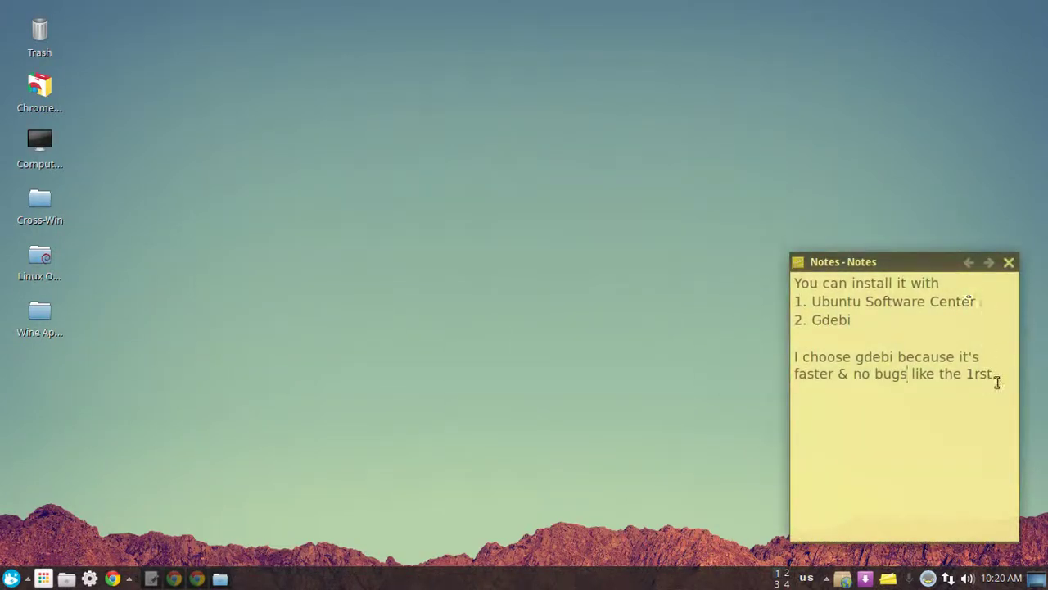
left_click_drag(995, 375, 830, 283)
key("BackSpace")
left_click(1010, 266)
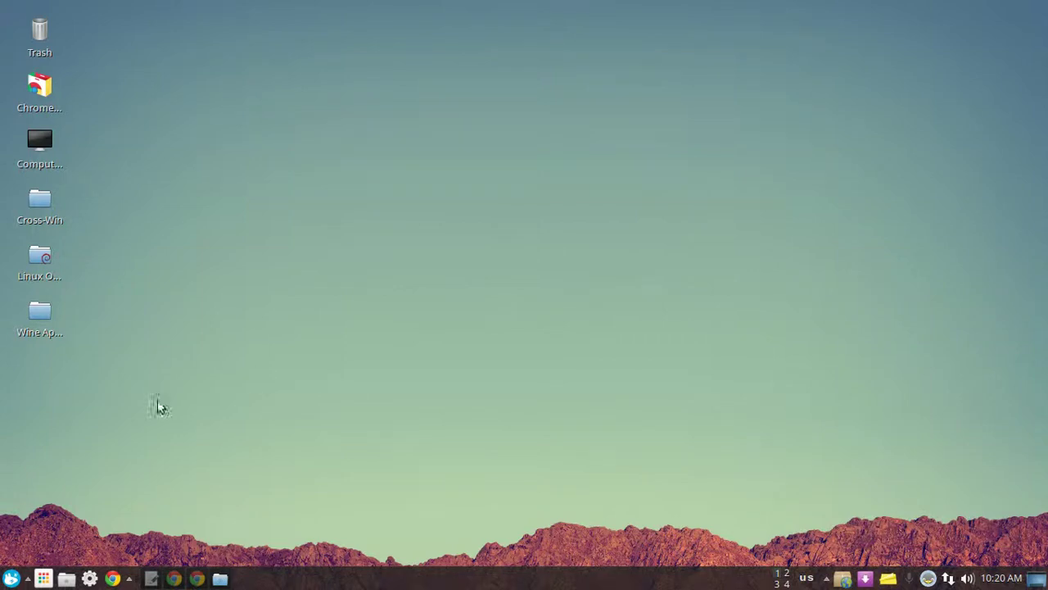
Place a launcher for Ubuntu After Install from the Accessories applications on the desktop below the existing icons
left_click(11, 578)
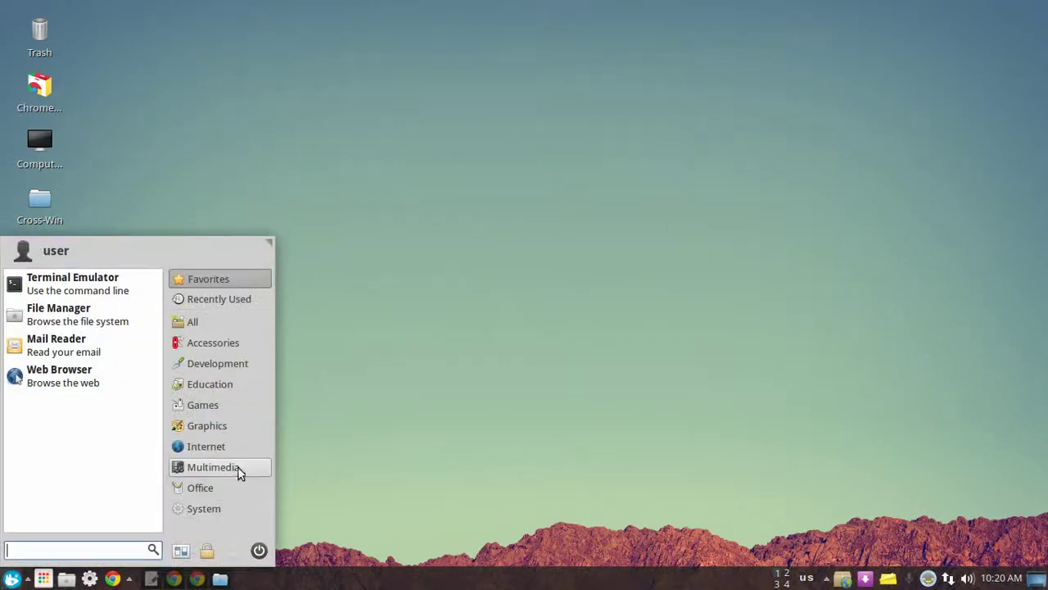
left_click(217, 340)
scroll(93, 432, "down", 5)
left_click_drag(82, 459, 336, 420)
left_click_drag(64, 353, 63, 353)
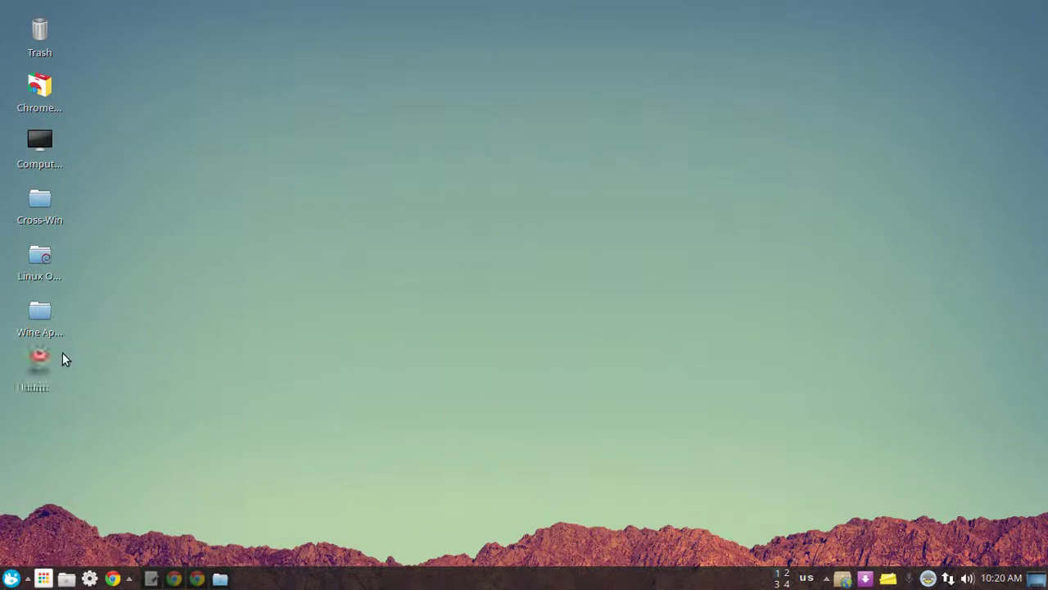
Execute the Ubuntu After Install desktop launcher, enter the administrator password, and move its window to the upper-left area of the desktop
right_click(34, 373)
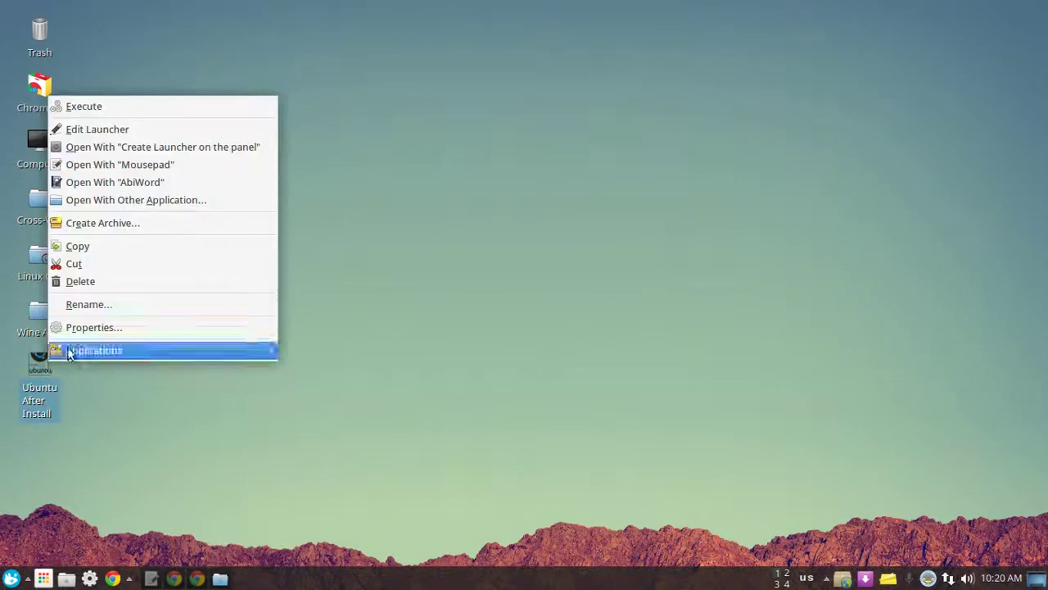
left_click(140, 110)
left_click(524, 346)
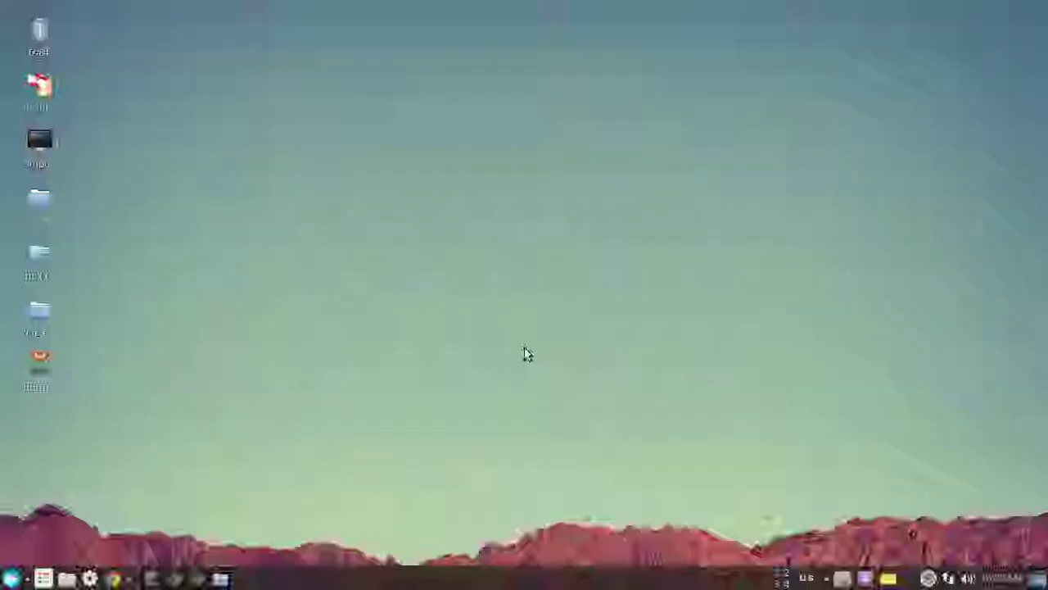
type("••••")
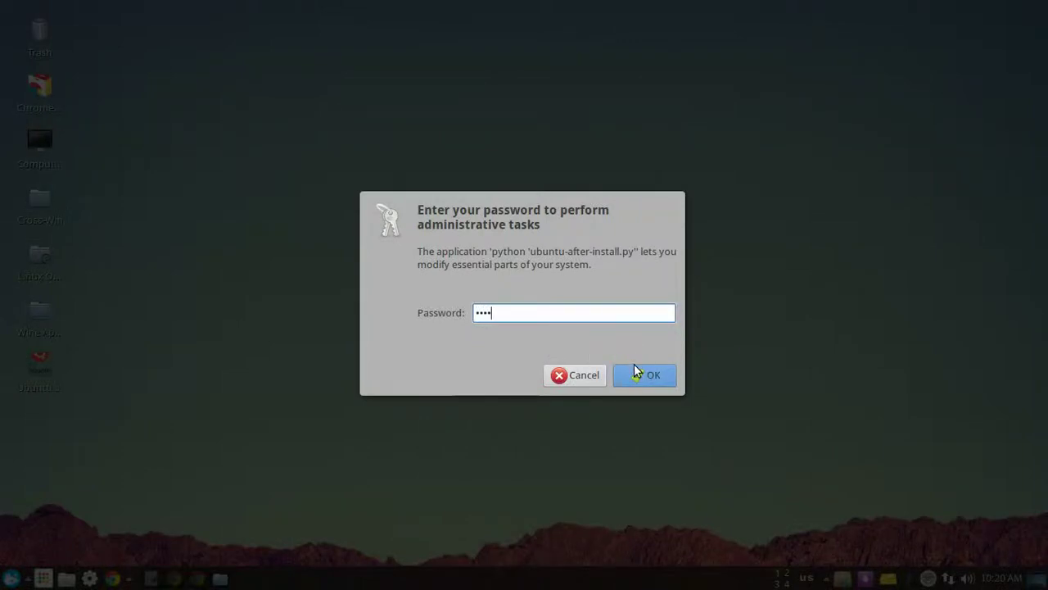
left_click(640, 373)
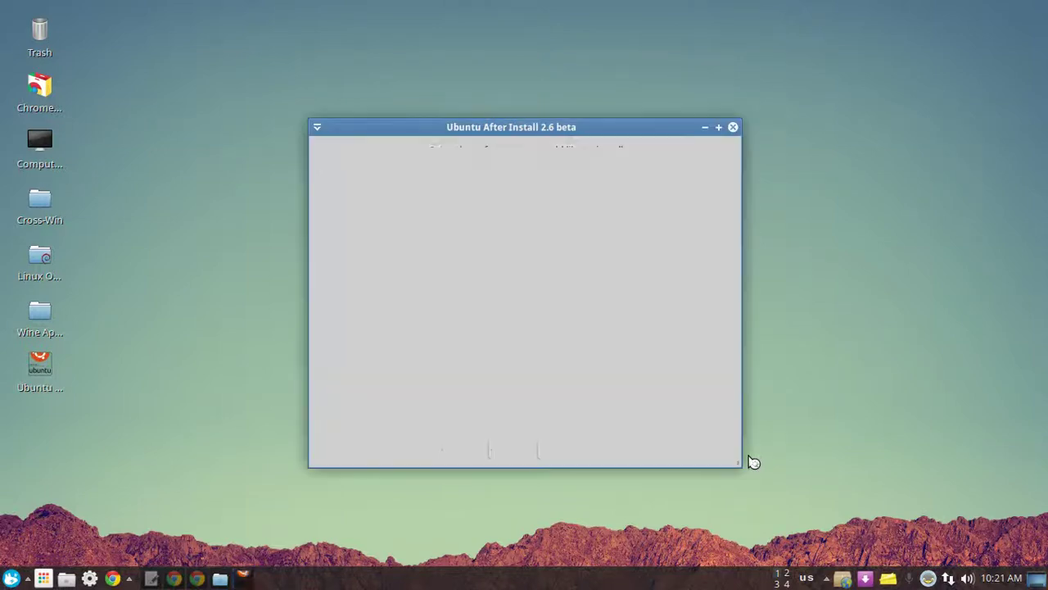
left_click_drag(597, 127, 381, 25)
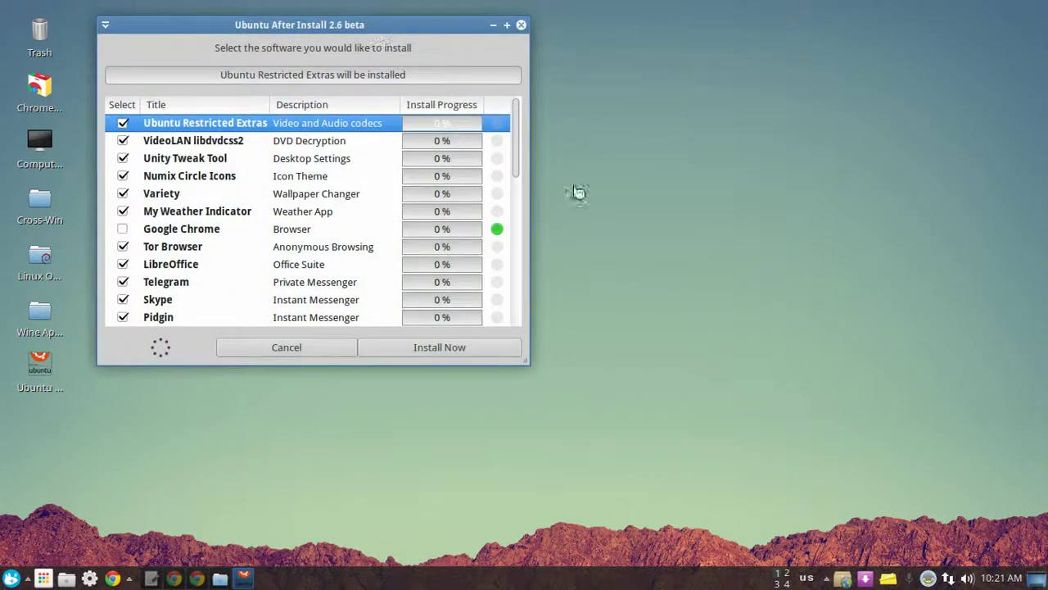
Reopen the desktop note and write "Hope you like it! ^_^" in it
left_click(891, 578)
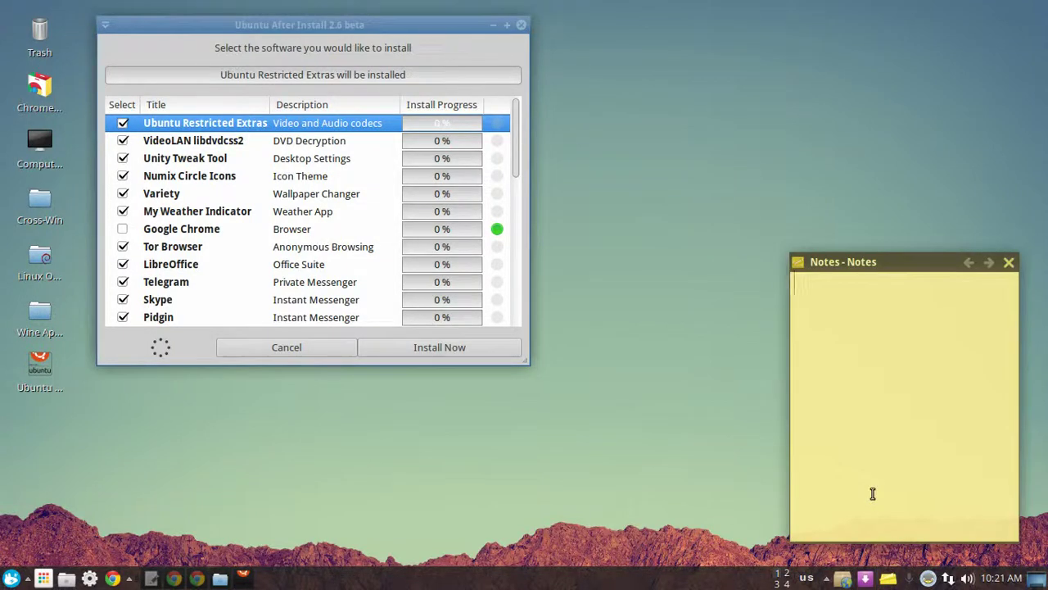
type("Hope you like! ^_^")
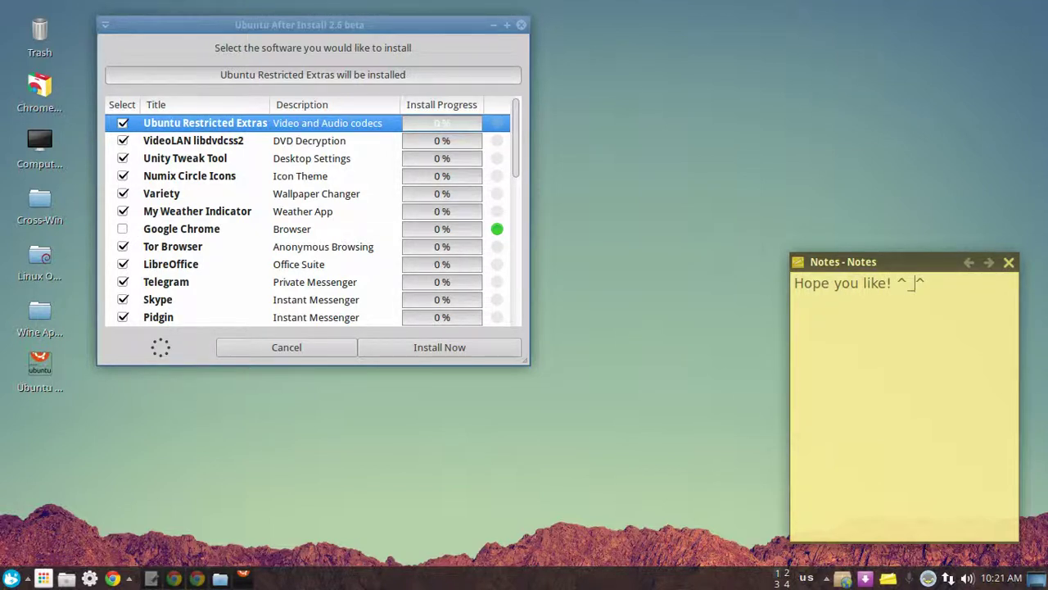
left_click(886, 283)
type("it")
Examine the Other Software sources and the trusted software providers in Software & Updates, and close it
left_click(842, 578)
left_click(460, 176)
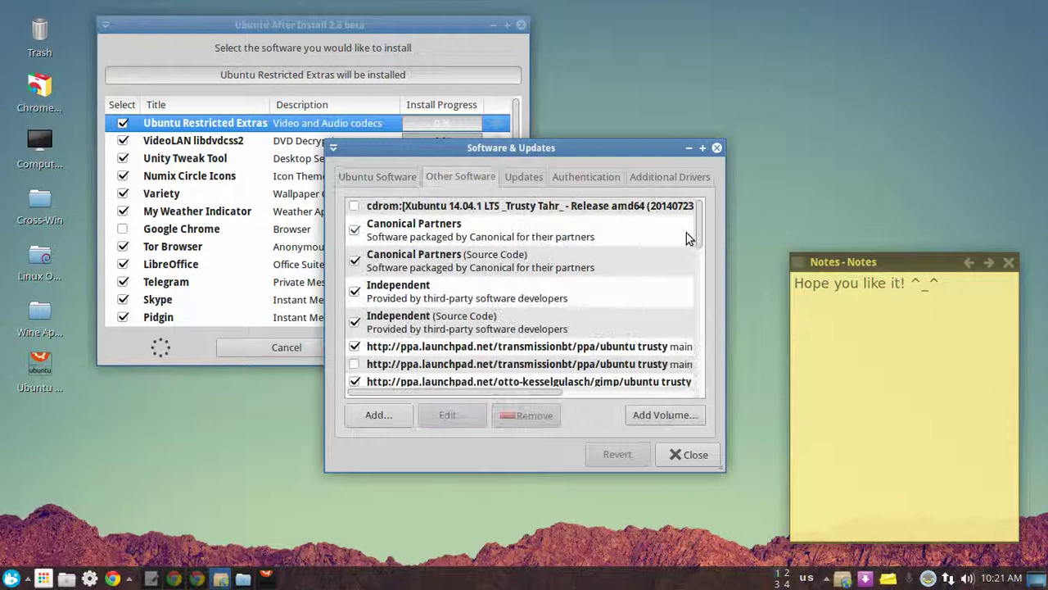
left_click_drag(699, 235, 708, 402)
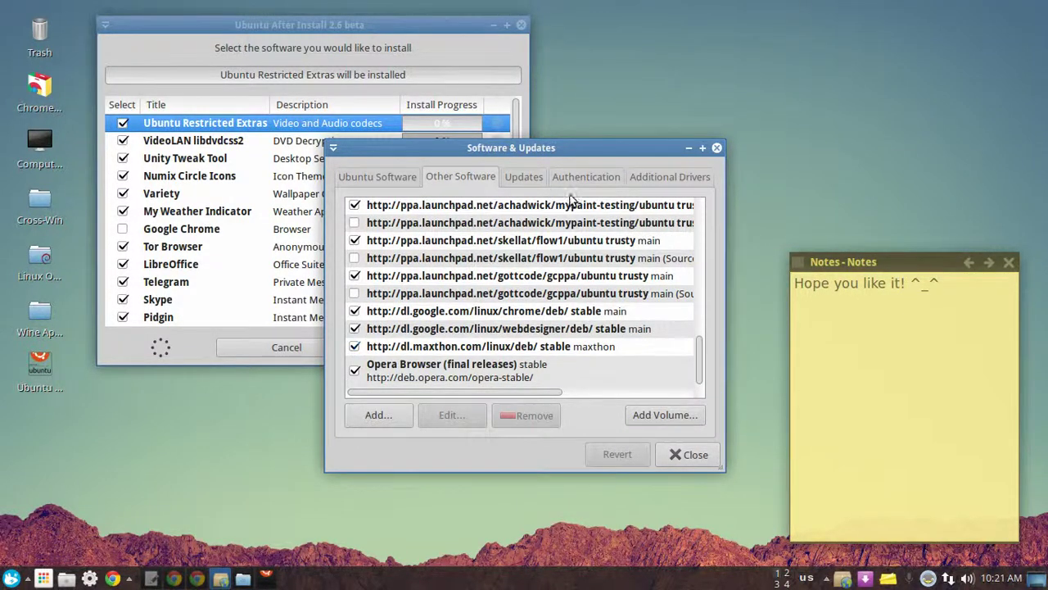
left_click(584, 175)
left_click_drag(698, 233, 709, 421)
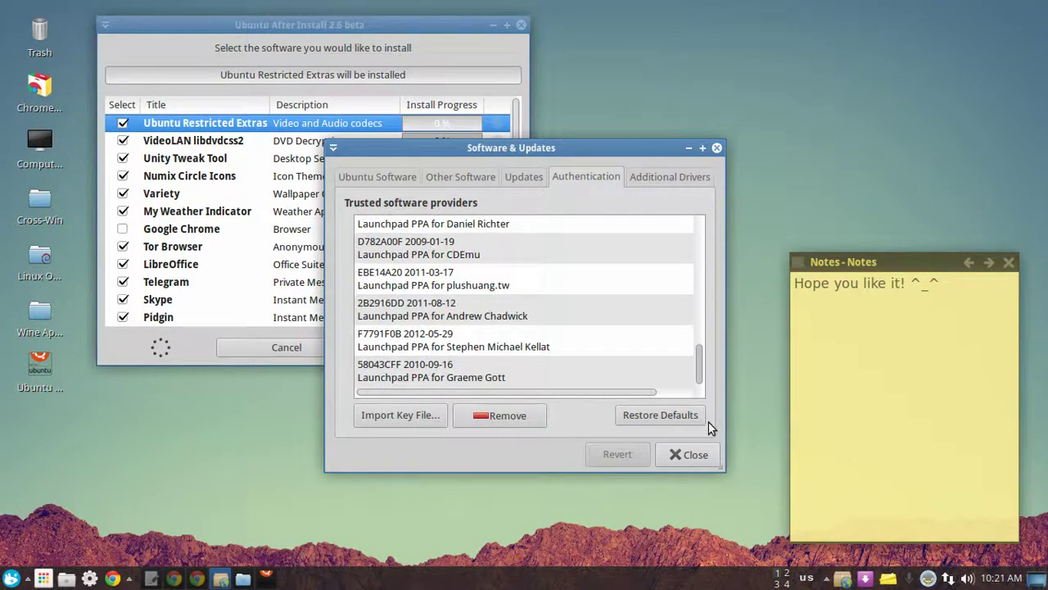
left_click(701, 454)
Add a new paragraph to the desktop note reading "However if you install it from terminal via launchpad.net"
double_click(968, 344)
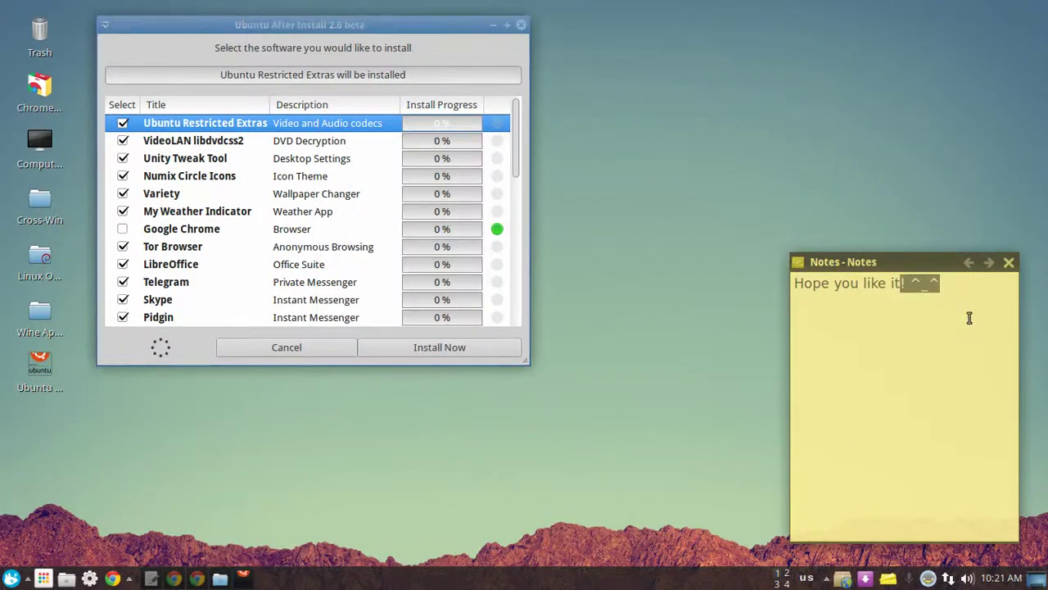
left_click(978, 303)
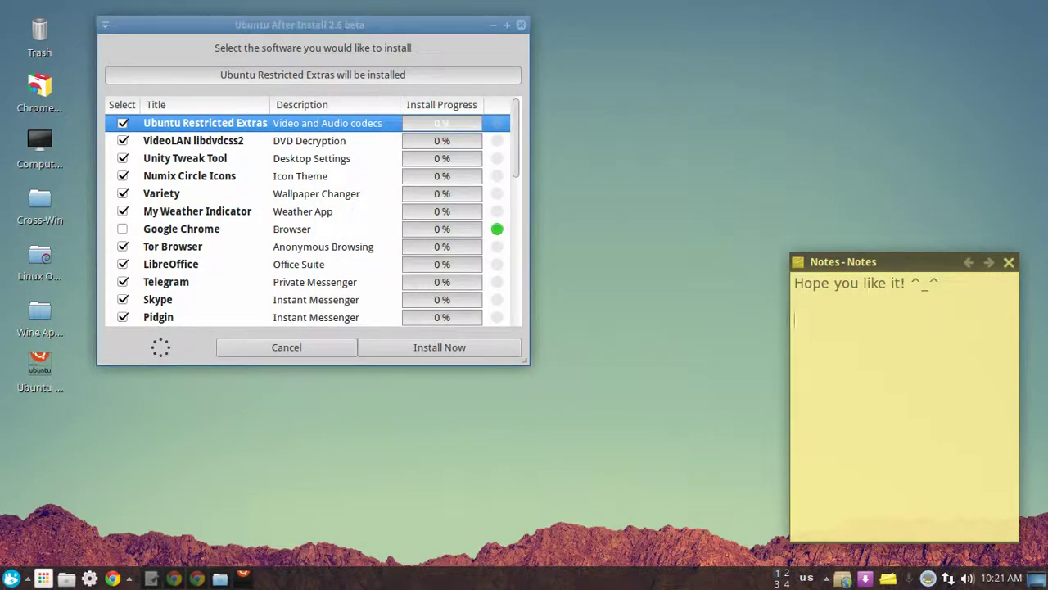
type("However if you install")
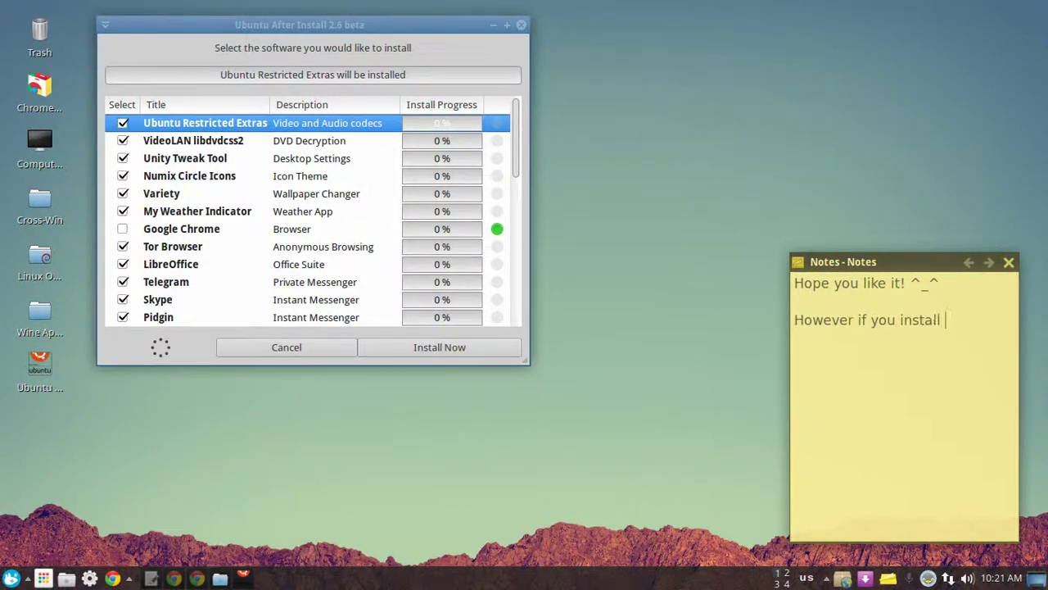
type(" it from termin")
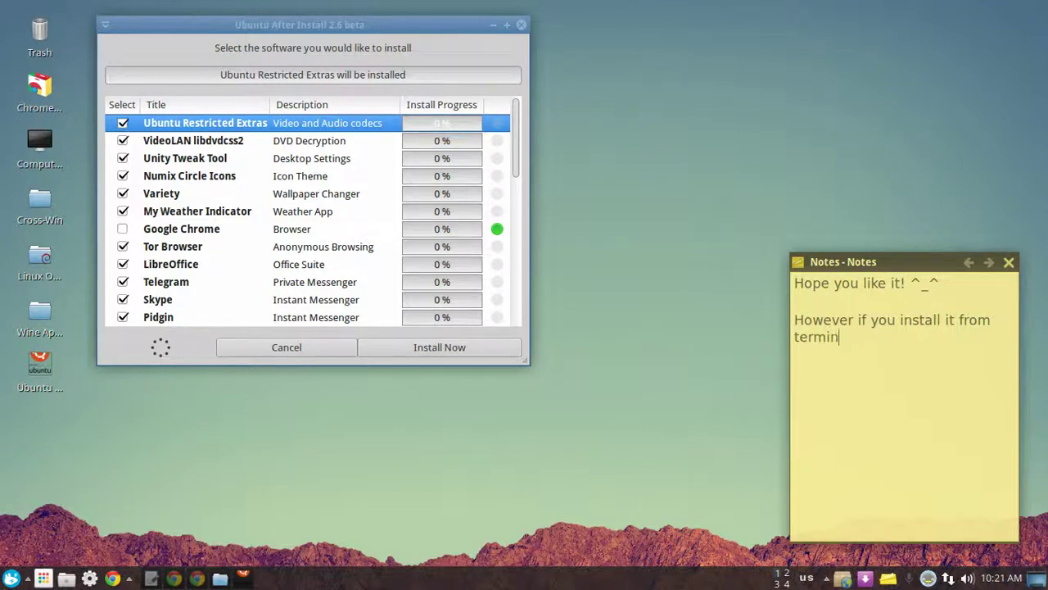
type("al via launchpp")
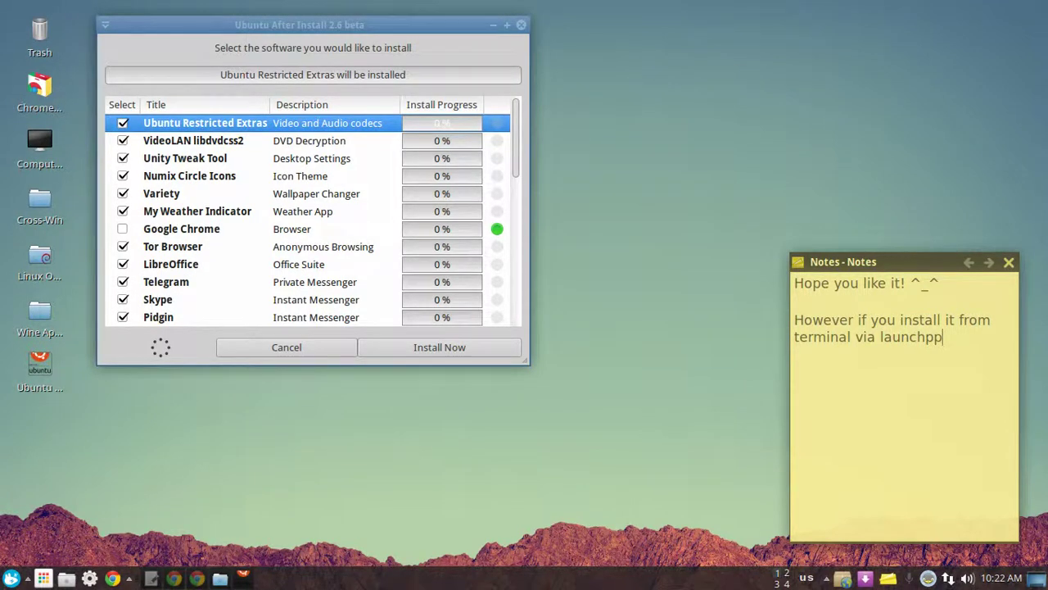
key("BackSpace")
type("ad.net")
key("BackSpace")
Continue the note on a new line with "You'll get sourcelist & pubkey with you can get auto update when you type"
type("You'll get")
type(" sourcell")
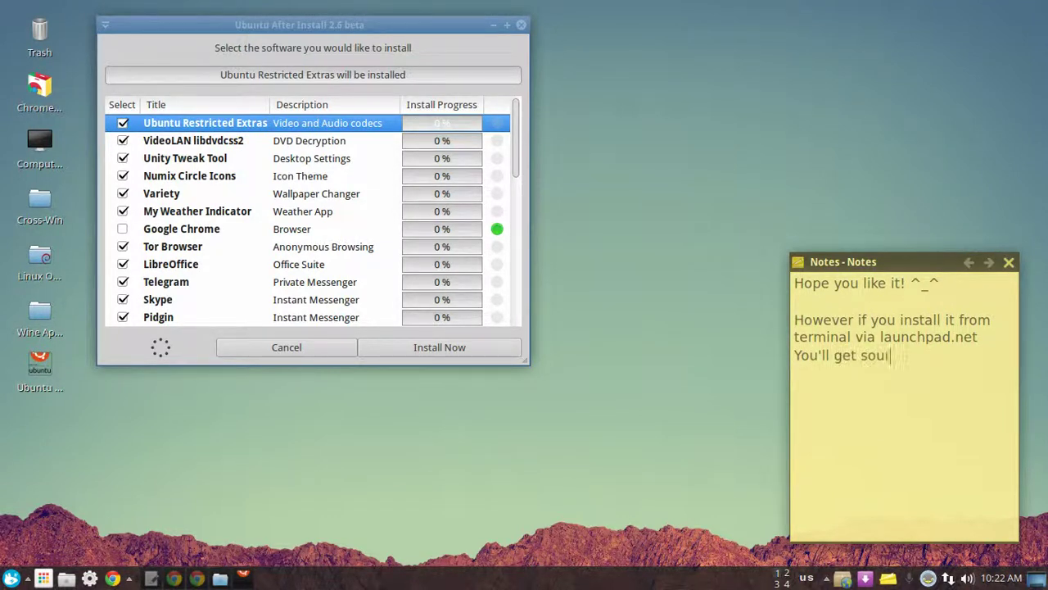
type("ist & pubkey with you ")
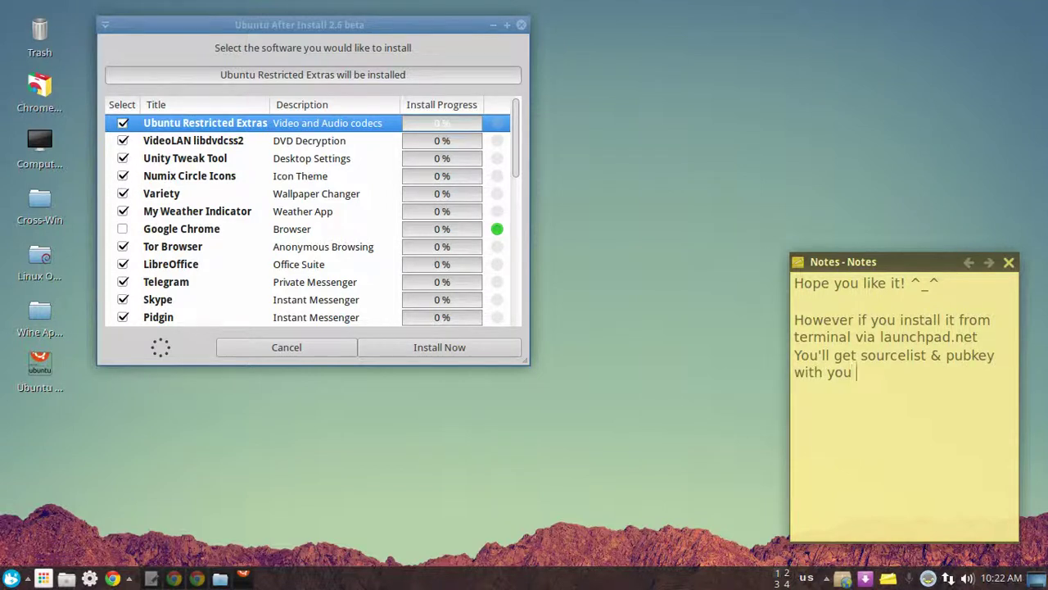
type("can get auto ")
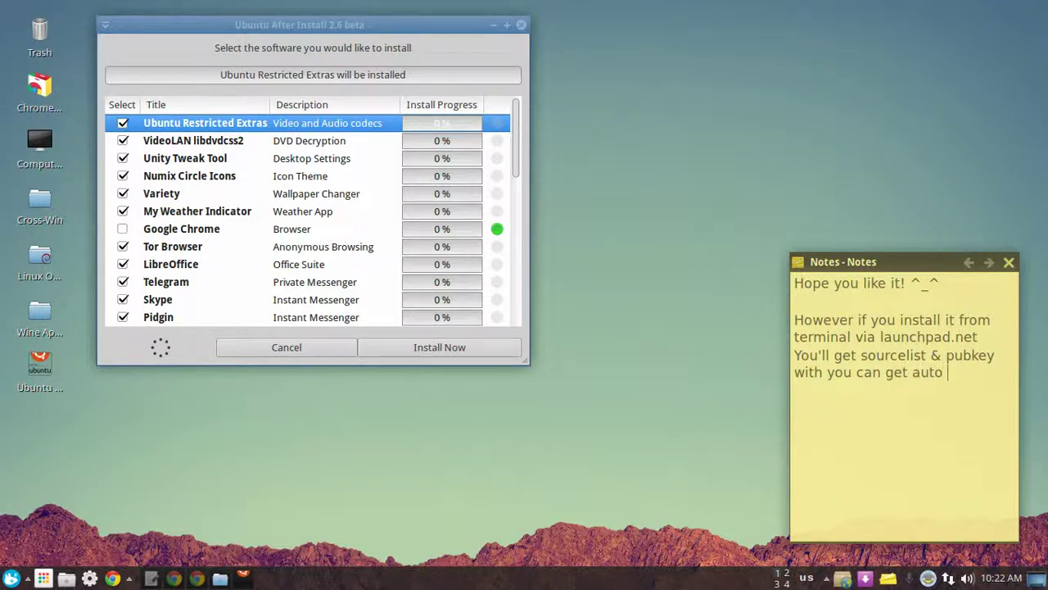
type("update when")
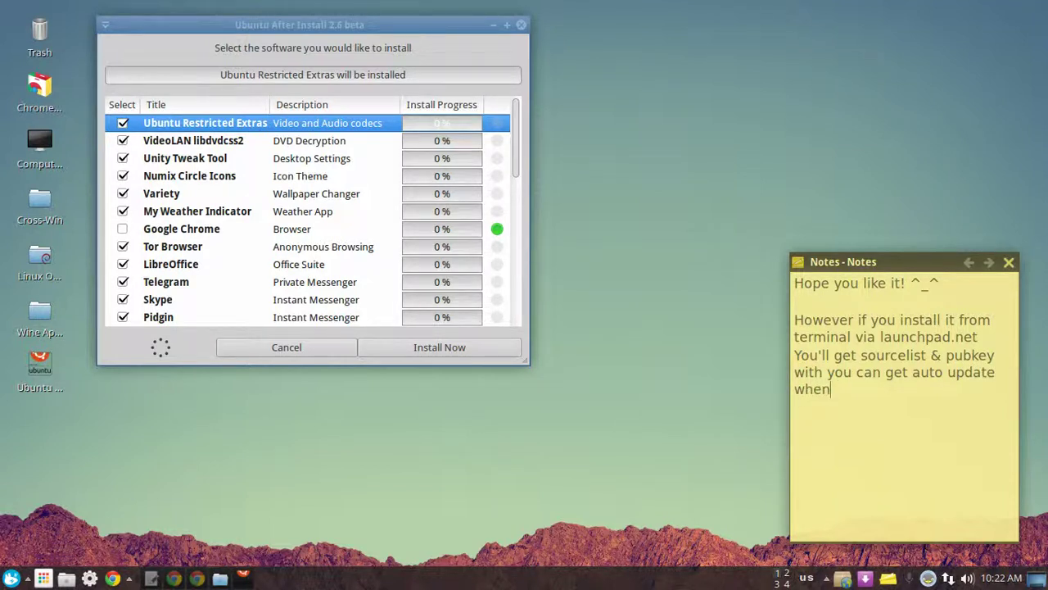
type(" you")
type(" type")
Add the command "sudo apt-get dist-upgrade" as a separate paragraph in the note and close the note
type("sudo")
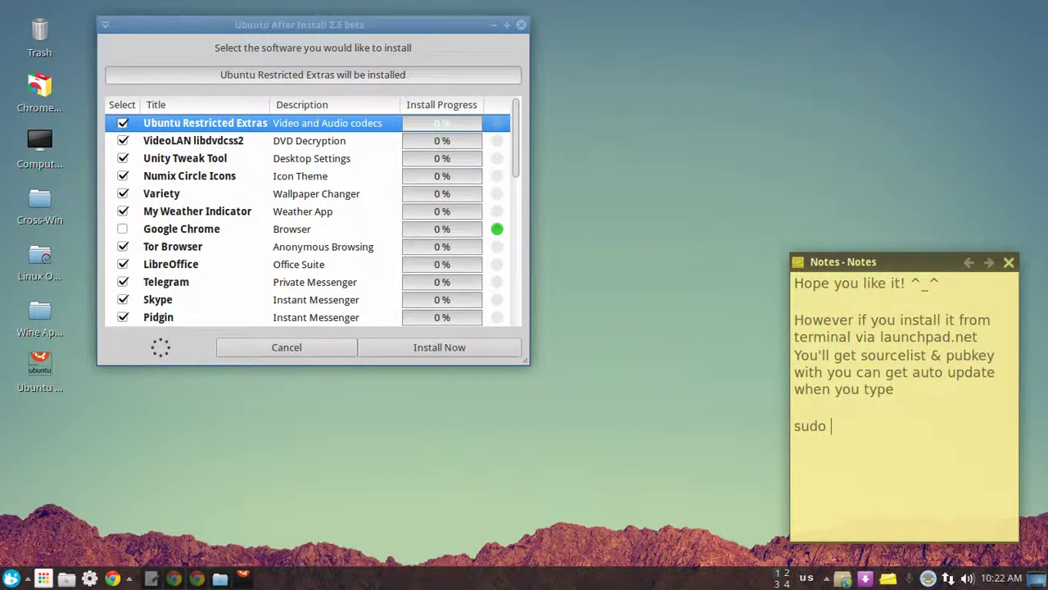
type(" apt-get dist-upgrade")
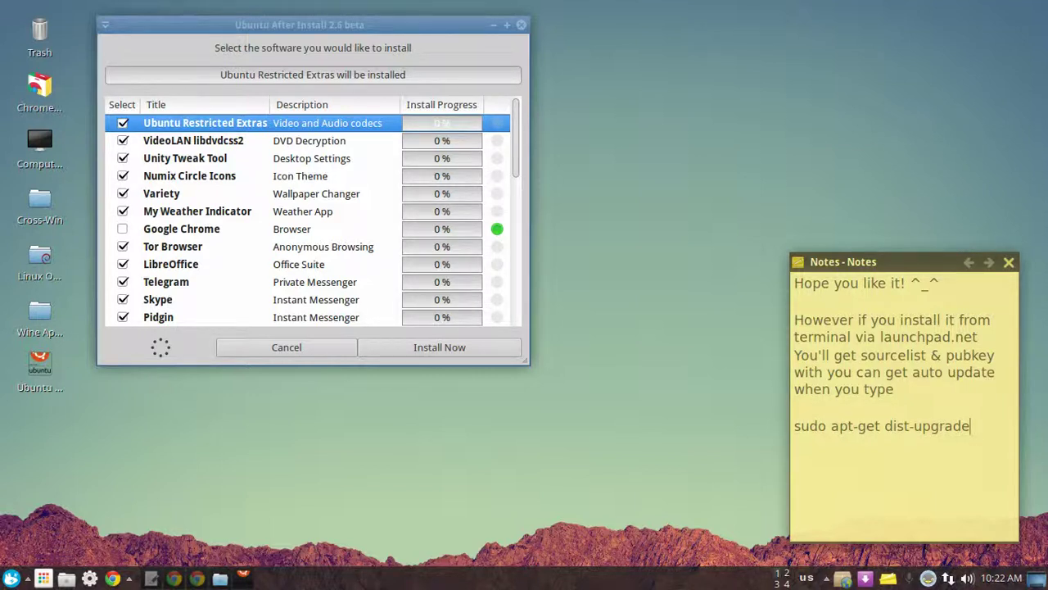
left_click(1008, 263)
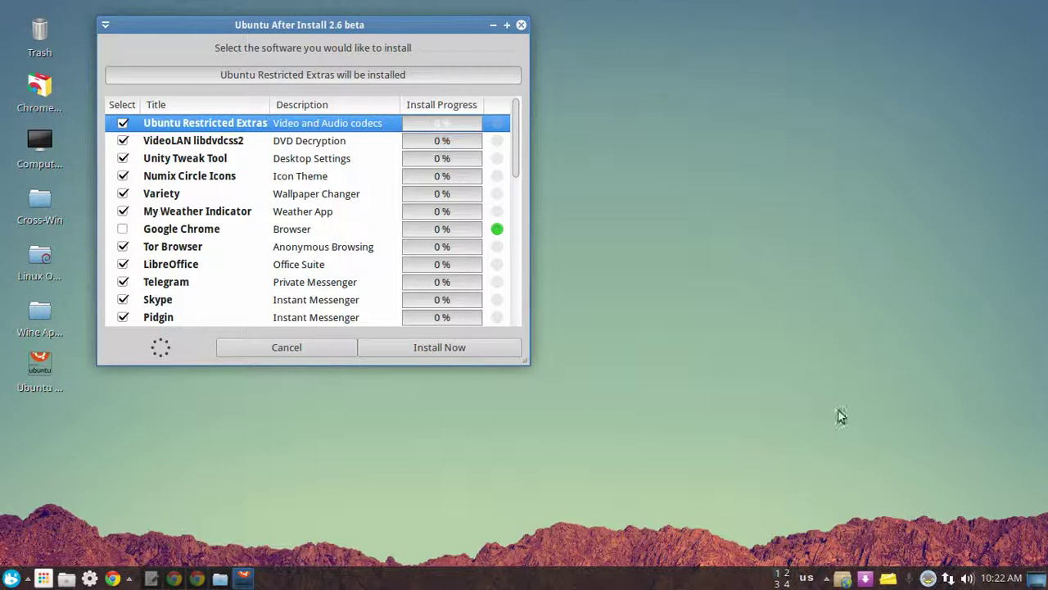
Reopen the desktop note and add a final paragraph reading "Myself I prefer 3rd method. But I reccomend 2nd for Newbies."
left_click(887, 578)
key("Return")
key("Return")
type("Myse")
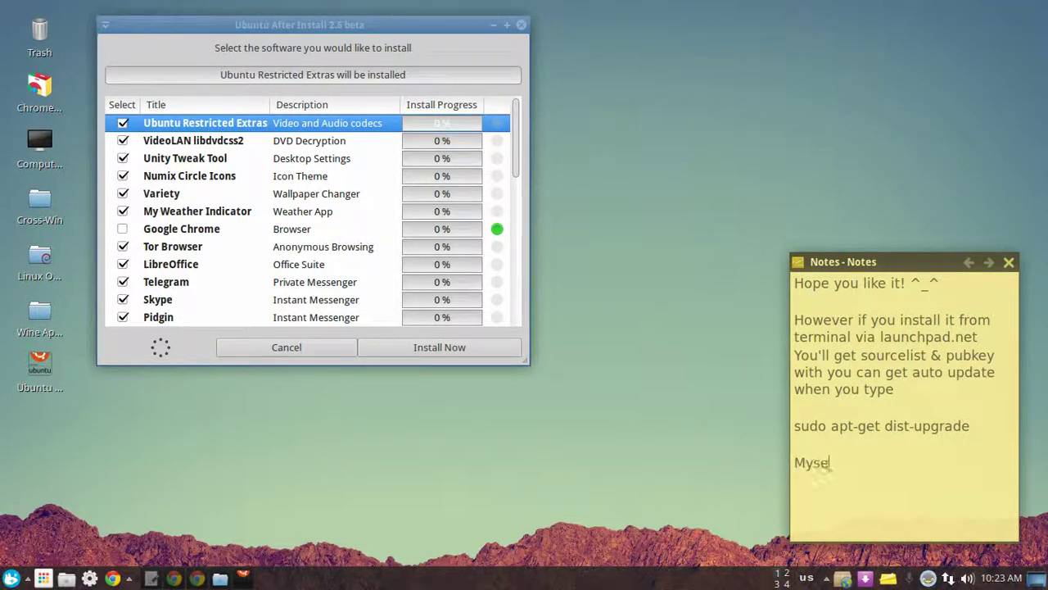
type("lf I prefer 3")
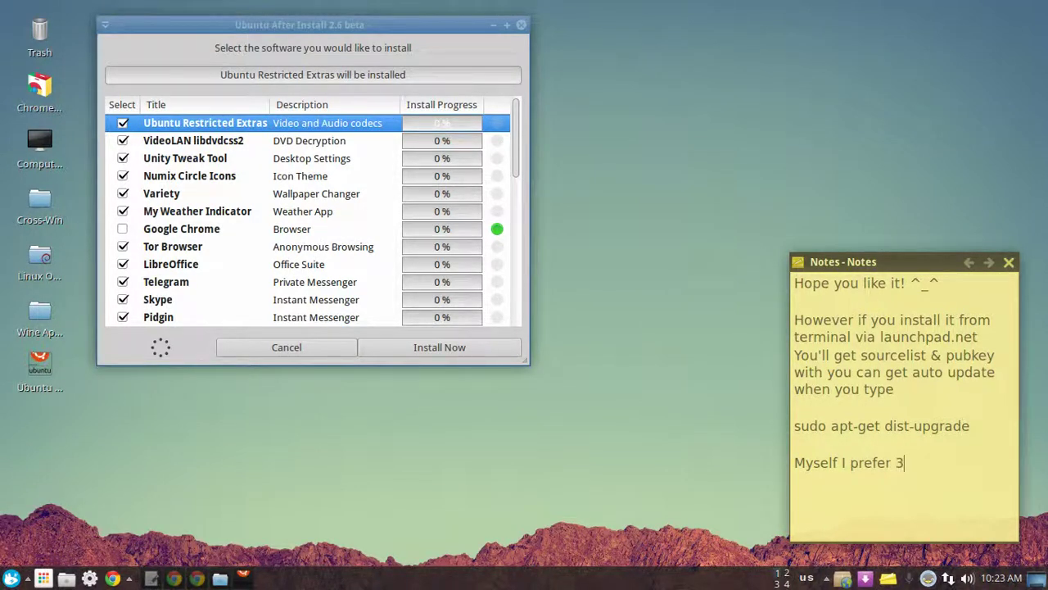
type("rd method. But I recc")
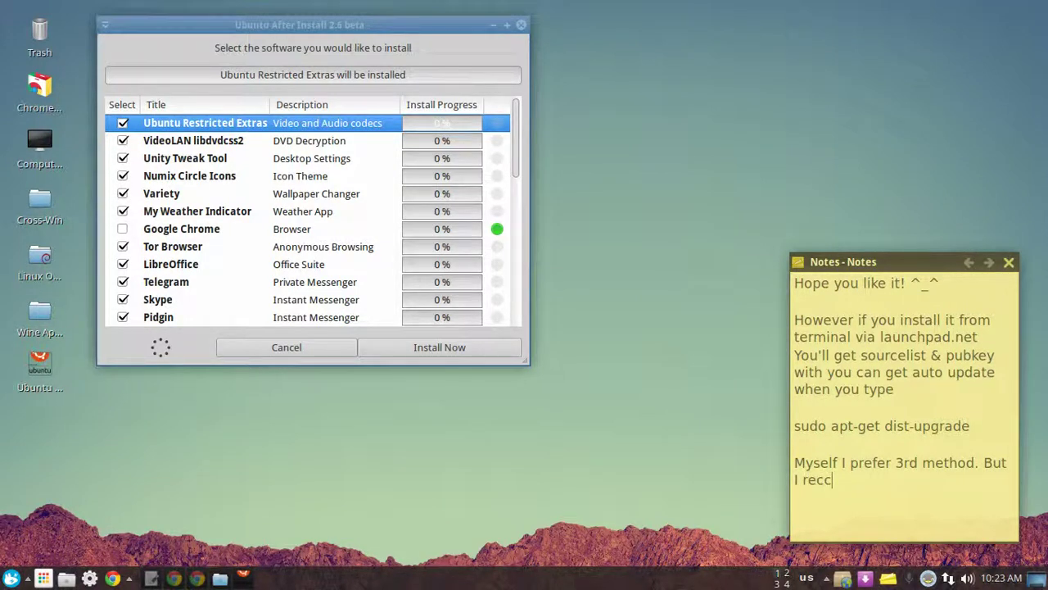
type("omend 2nd for")
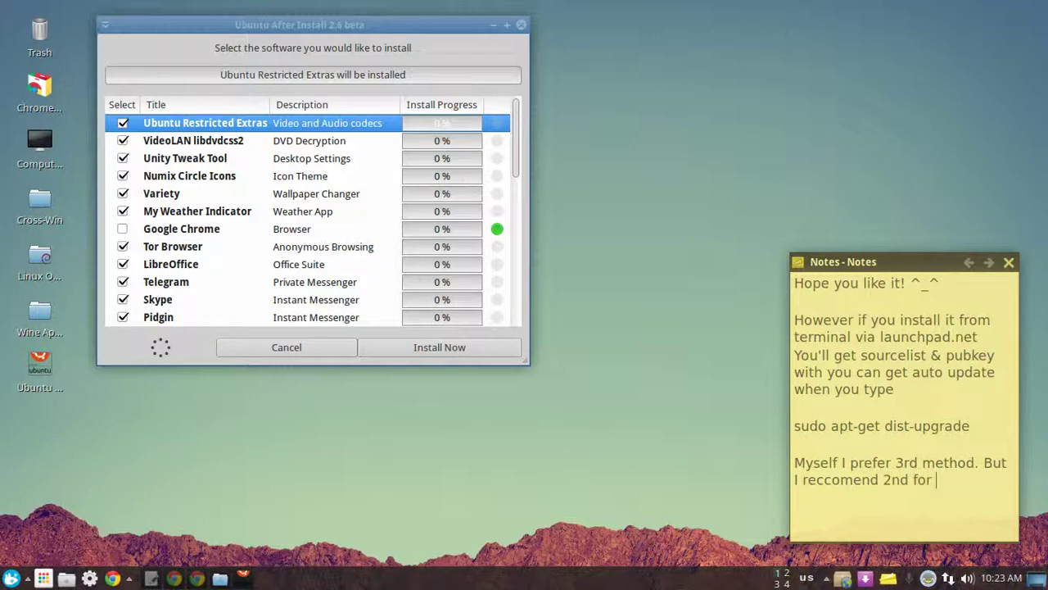
type(" Newbies.")
Insert "it's safe & fast when apt-get update" after "Myself I prefer 3rd method" in the note's last paragraph
key("BackSpace")
key("BackSpace")
type("it's safe")
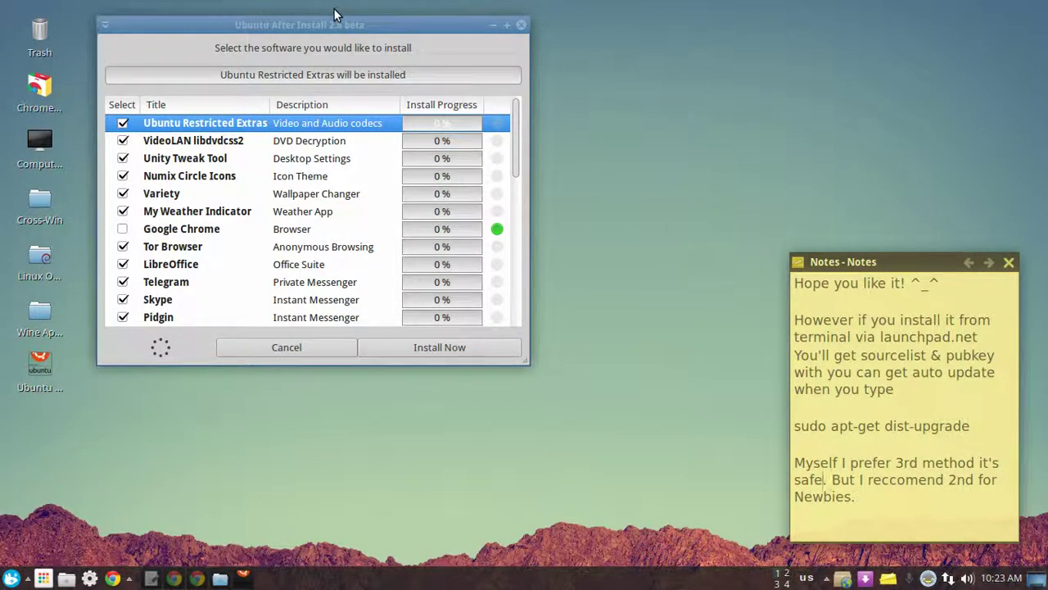
type("& fast")
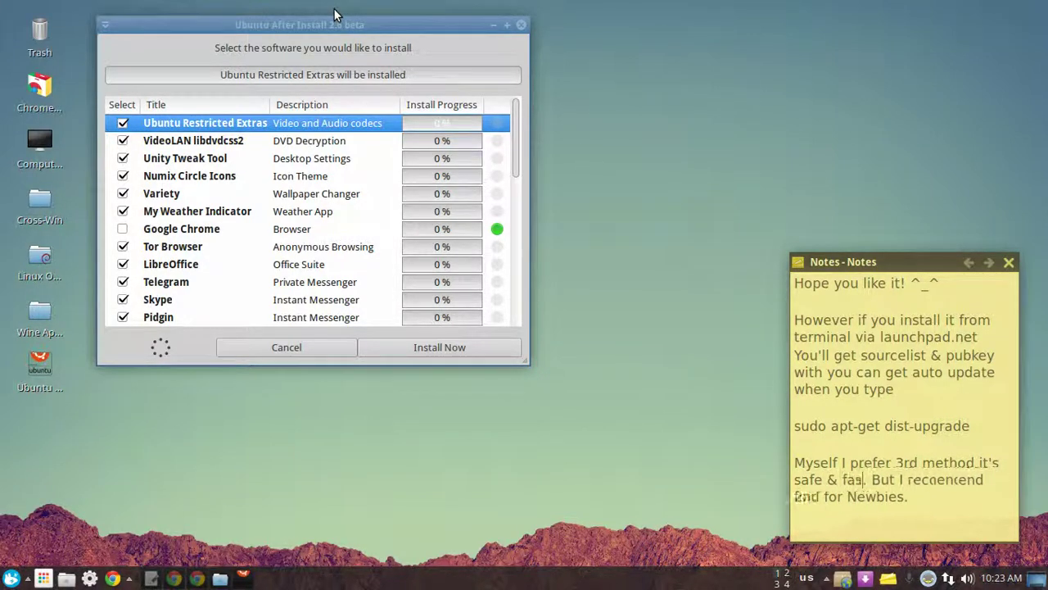
type(" when")
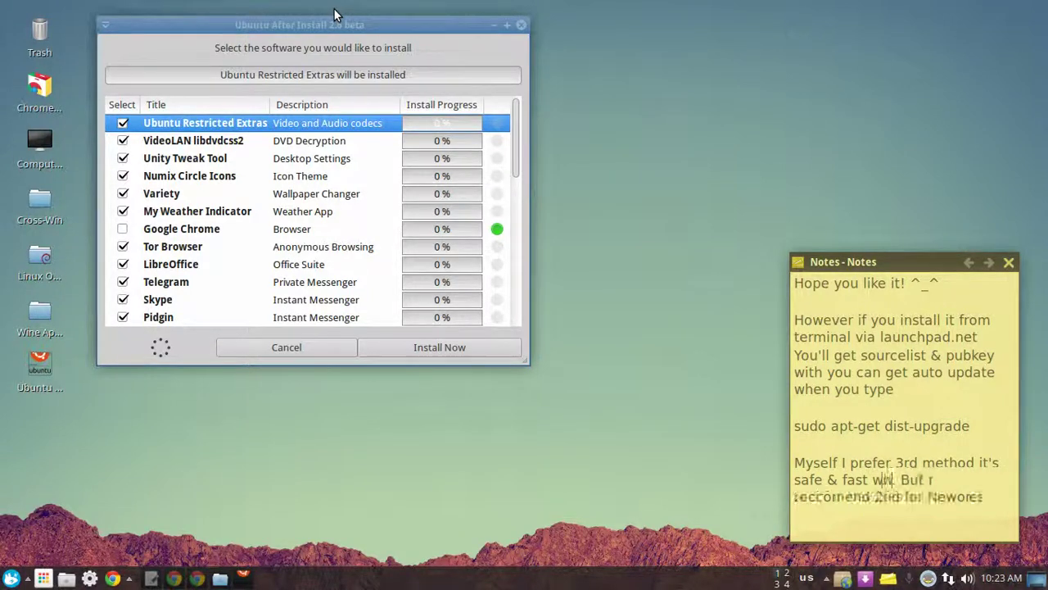
type(" apt-")
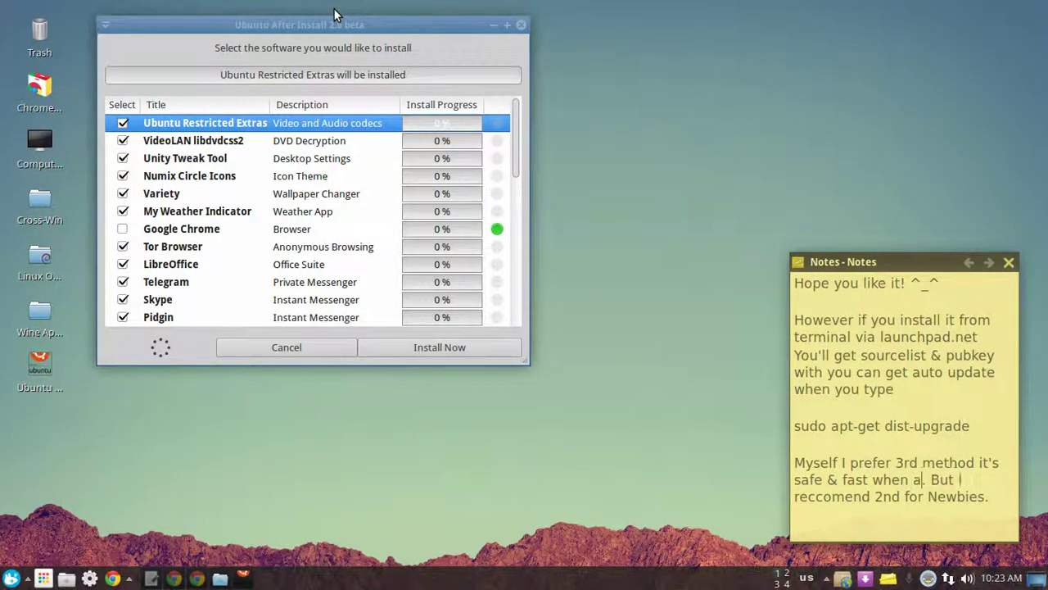
type("get update")
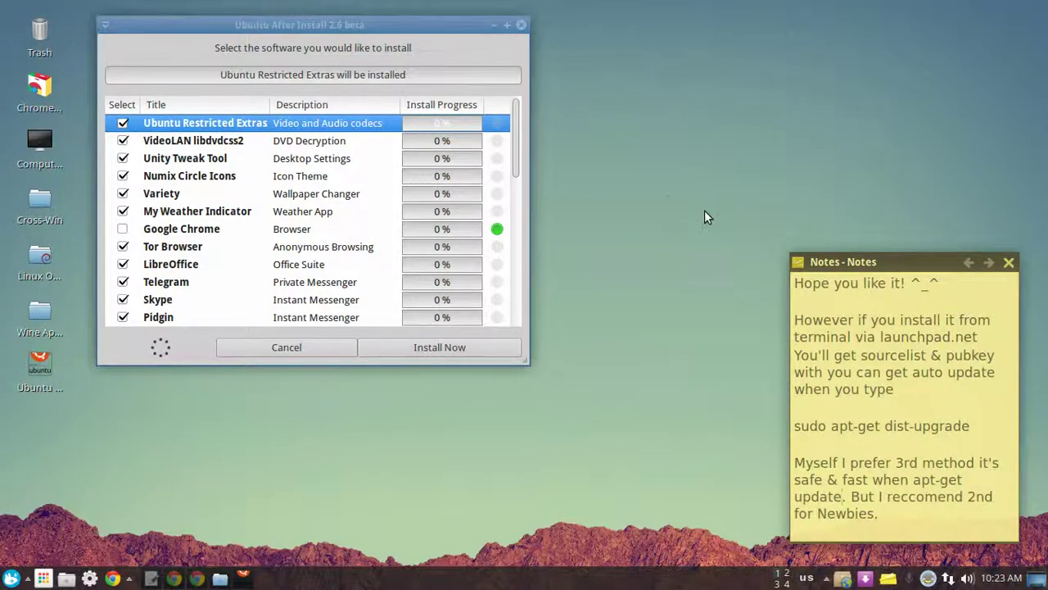
Close the Ubuntu After Install window and the desktop note
left_click(521, 27)
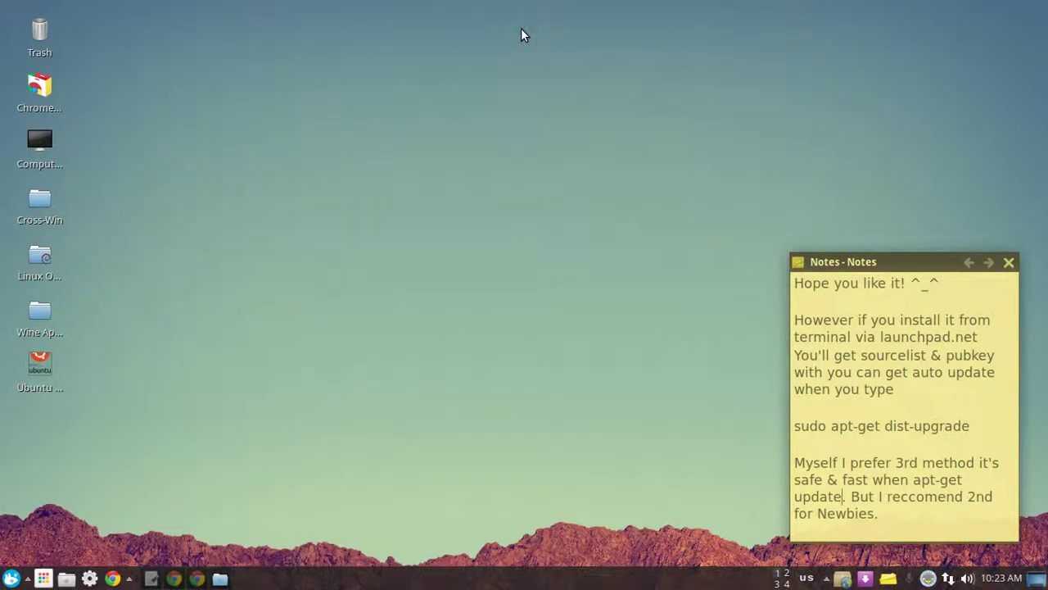
left_click(1010, 264)
Copy the Ubuntu After Install launcher from the desktop into the Linux Only folder, and delete the desktop original
double_click(48, 278)
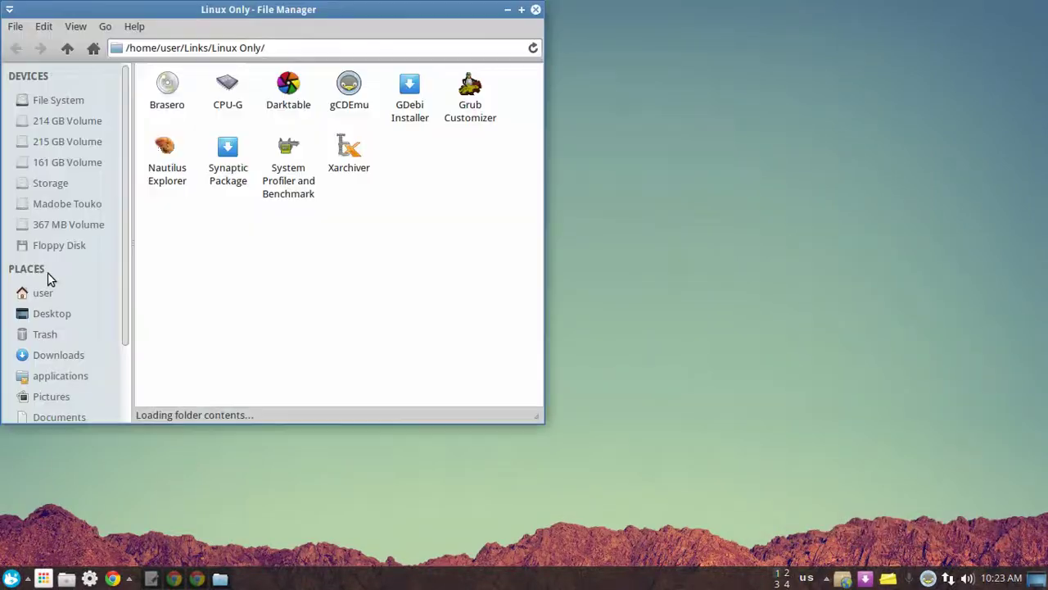
left_click_drag(234, 10, 316, 10)
left_click_drag(39, 365, 278, 302)
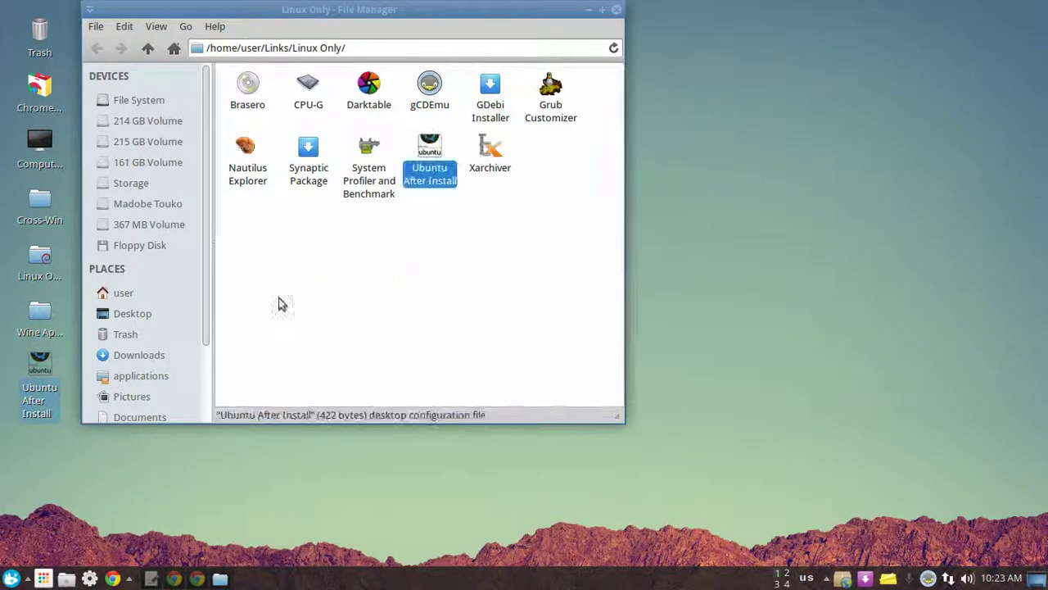
right_click(49, 364)
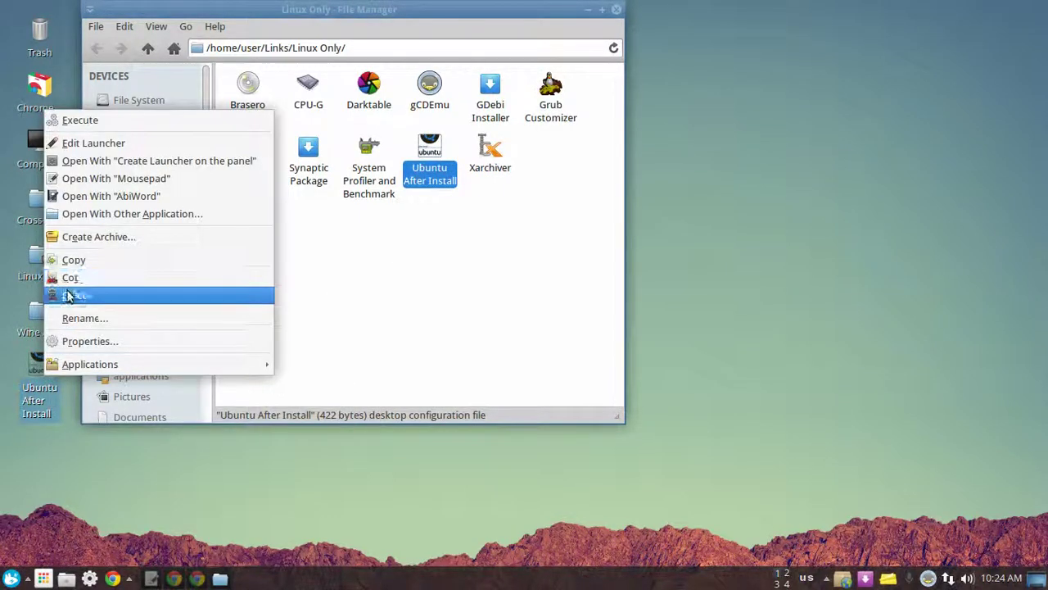
left_click(404, 326)
Switch to the Chrome window showing the scan of the downloaded Ubuntu After Install package
left_click(174, 579)
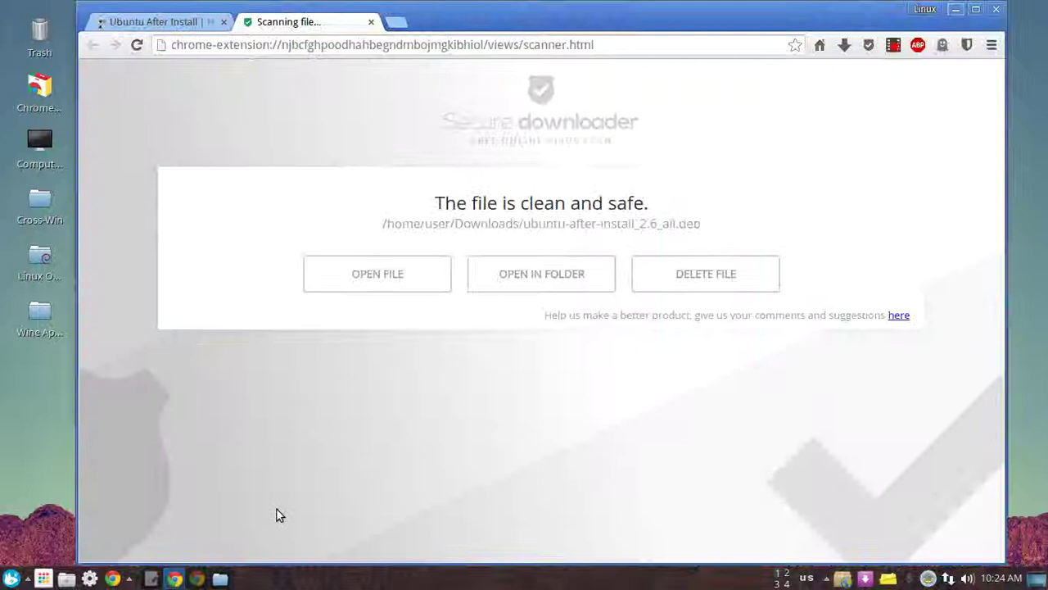